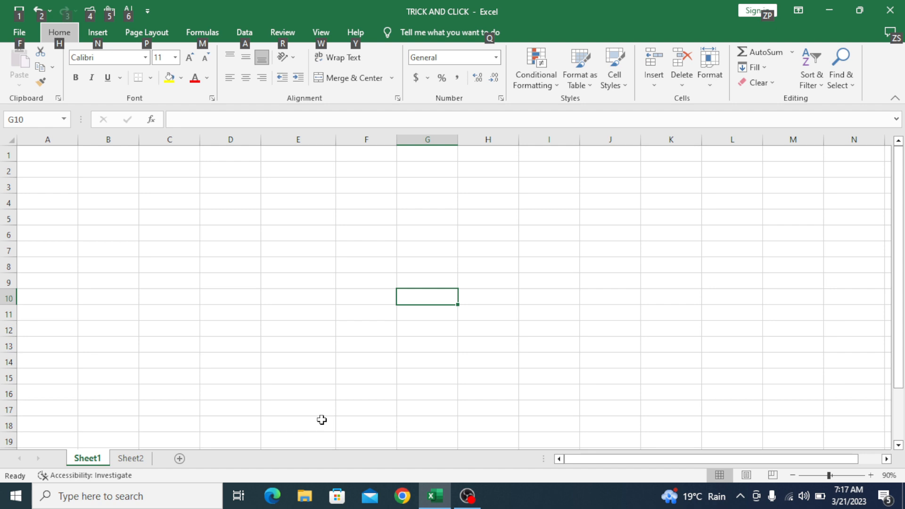
left_click(363, 368)
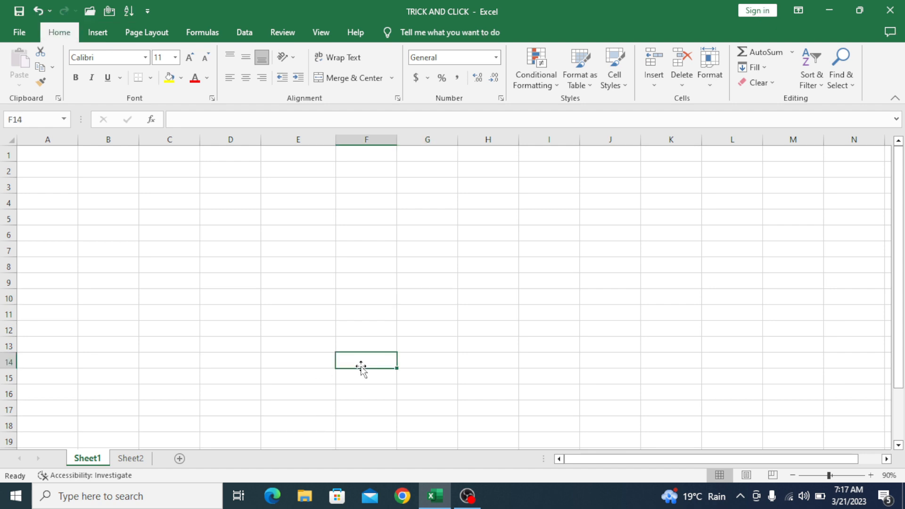
left_click(377, 261)
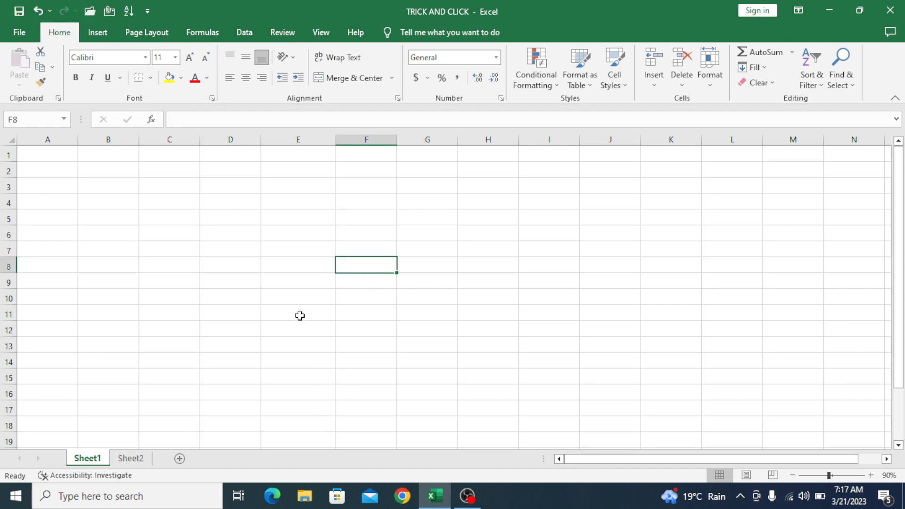
left_click(369, 277)
left_click(371, 263)
left_click_drag(384, 265, 671, 264)
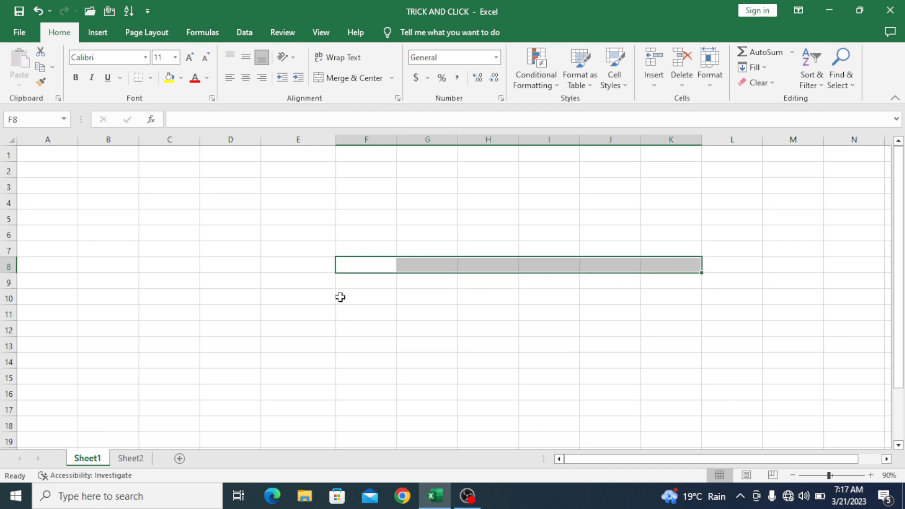
Step: Enter the heading ARRAY in cell F9
left_click(359, 281)
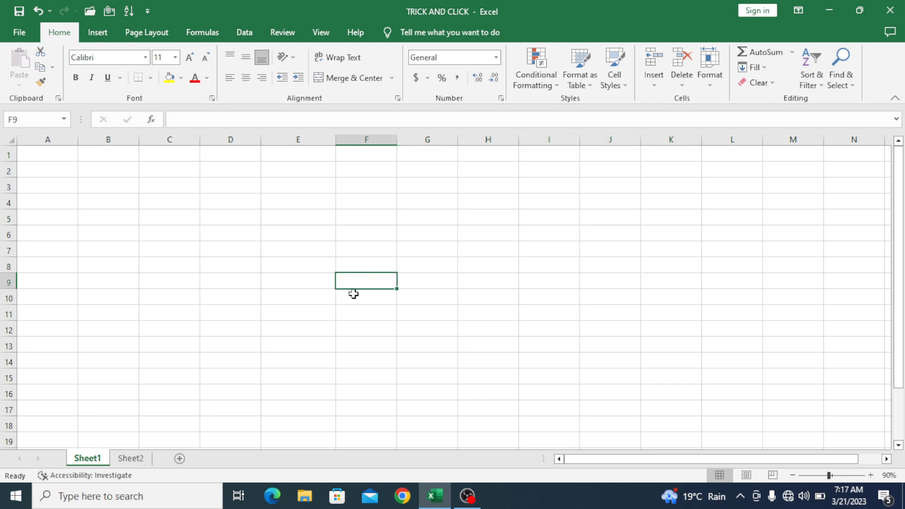
type("ARRAY")
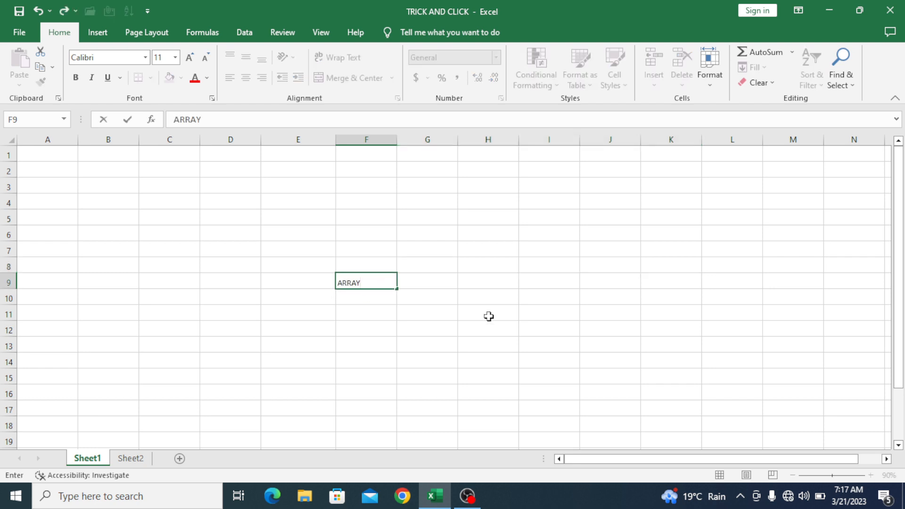
left_click(448, 295)
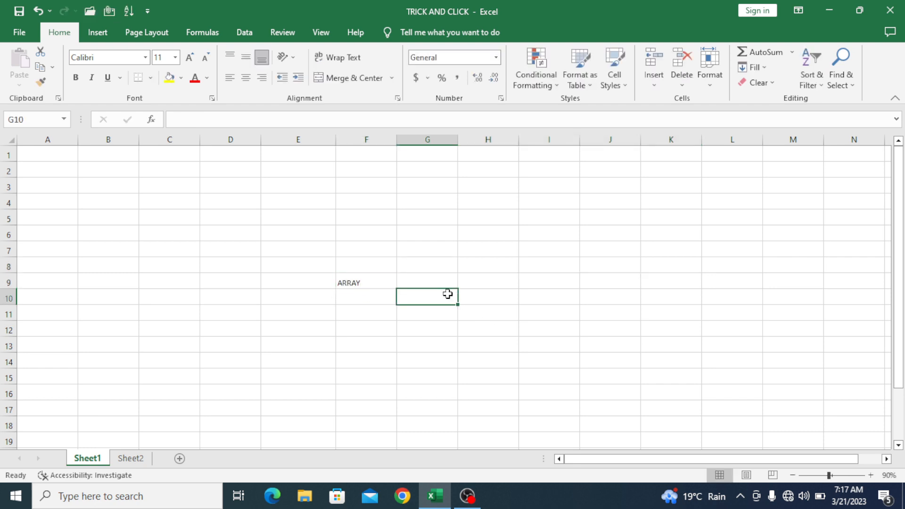
left_click(373, 283)
Step: List the two array types below the heading, entering "1. AJACENT" in F10 and "2.ADJACENT" in F11
left_click(373, 295)
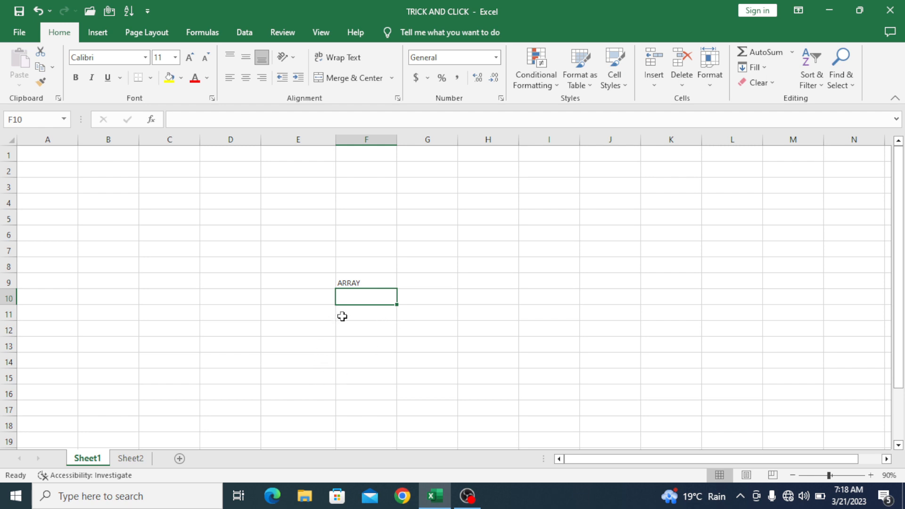
type("1")
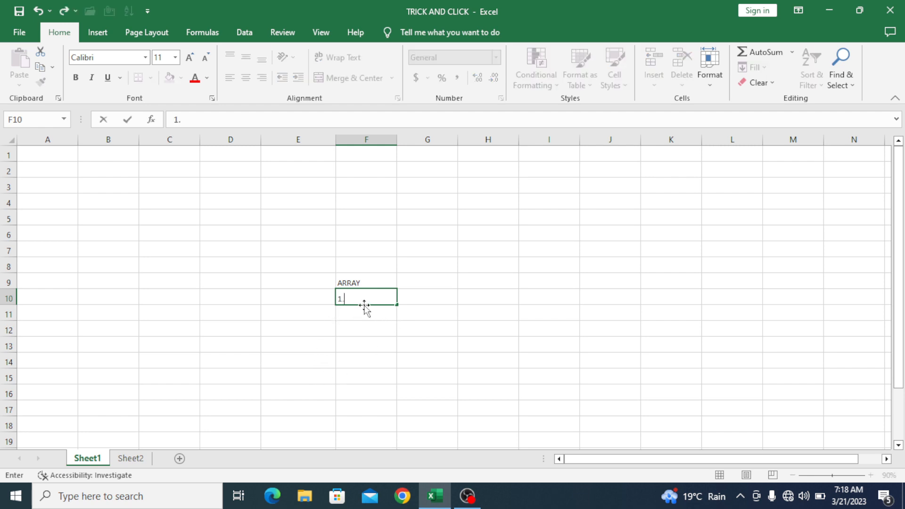
type(". AJACENT")
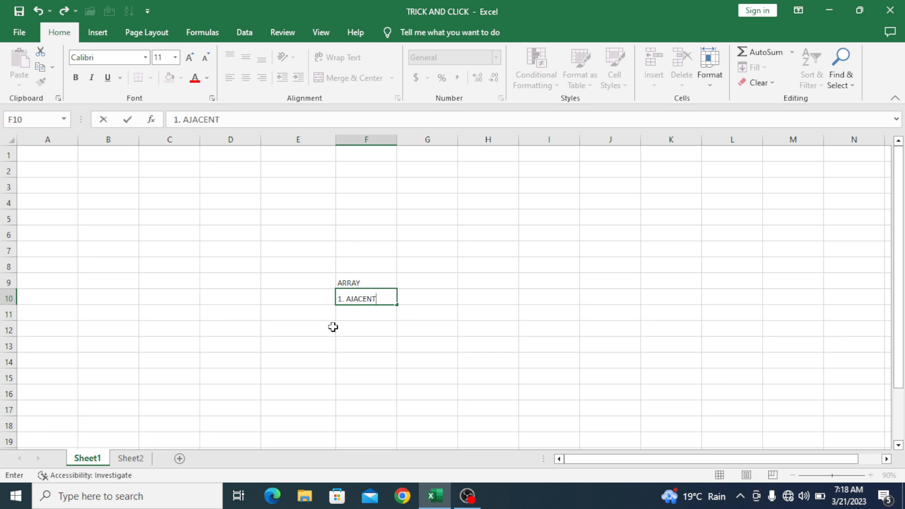
left_click(361, 313)
type("2.ADJA")
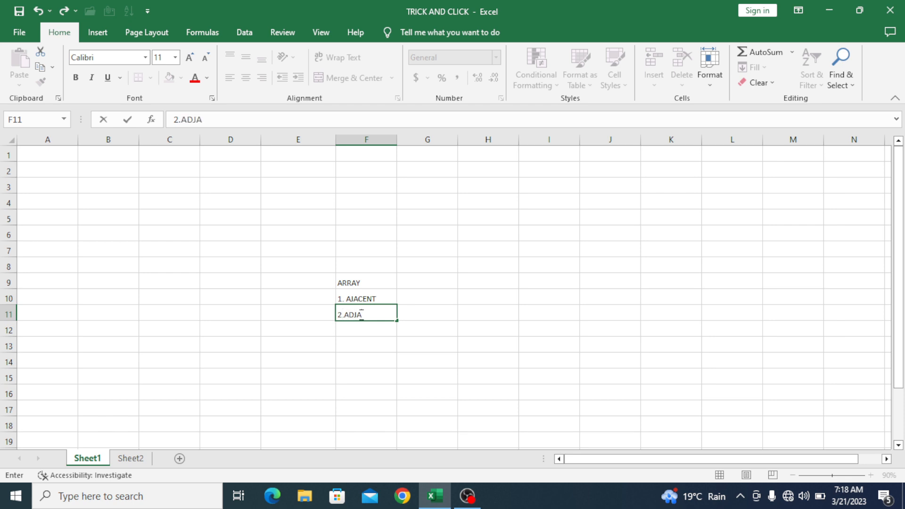
type("CENT")
left_click(433, 295)
left_click_drag(406, 226, 671, 228)
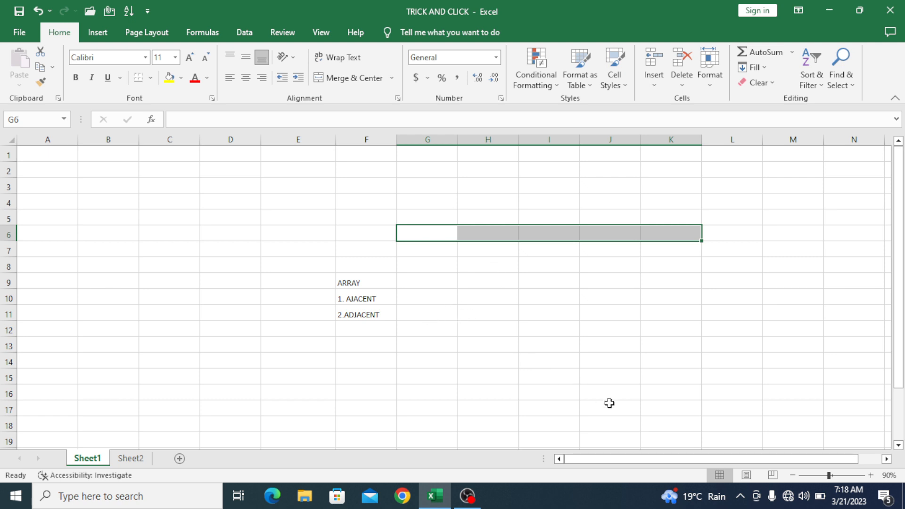
Step: Enter the formula =RANDBETWEEN(3,500) in cell J6
left_click(887, 460)
left_click(887, 459)
left_click(602, 289)
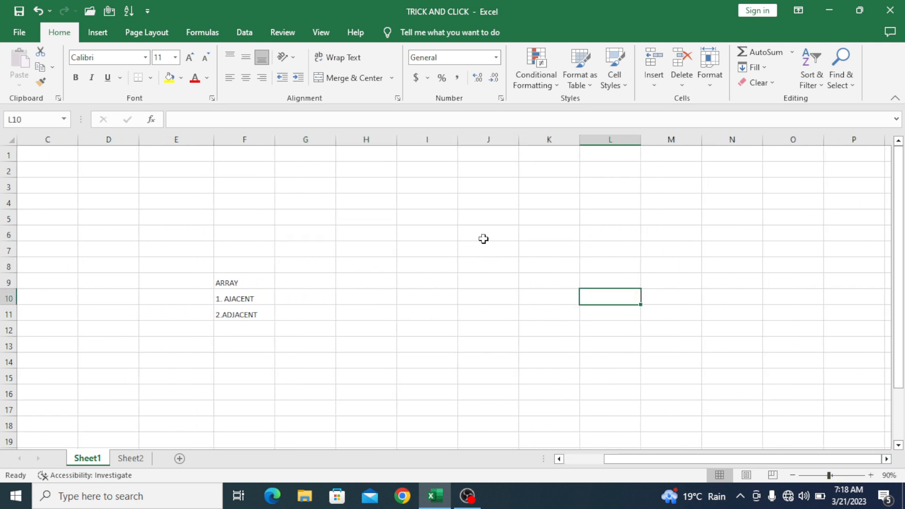
left_click(483, 239)
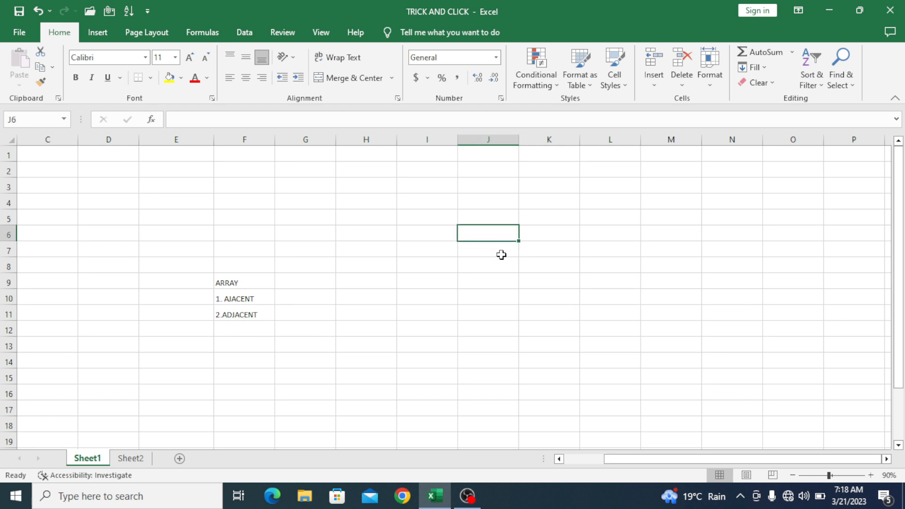
type("-")
key("BackSpace")
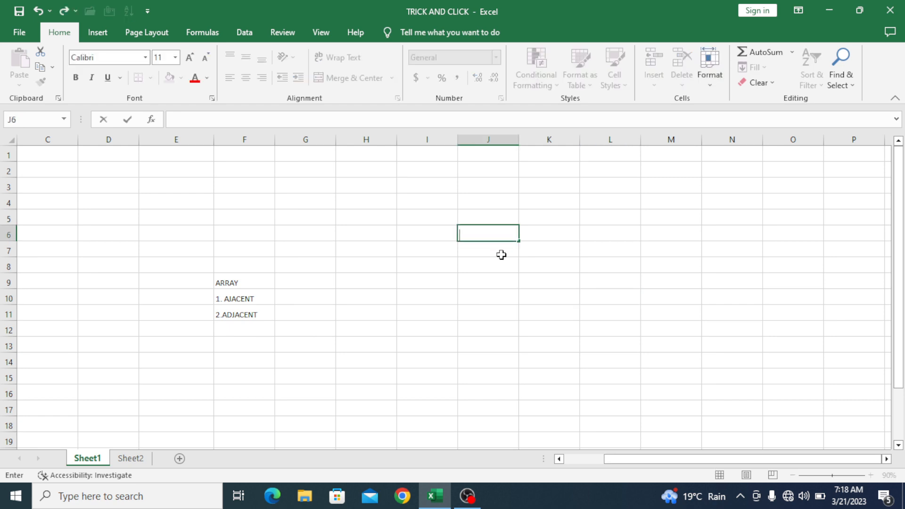
type("=")
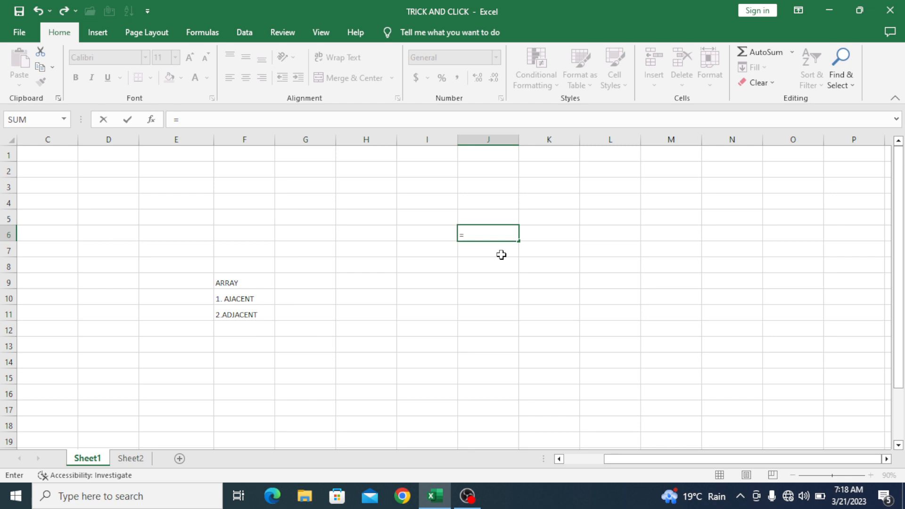
type("RAND")
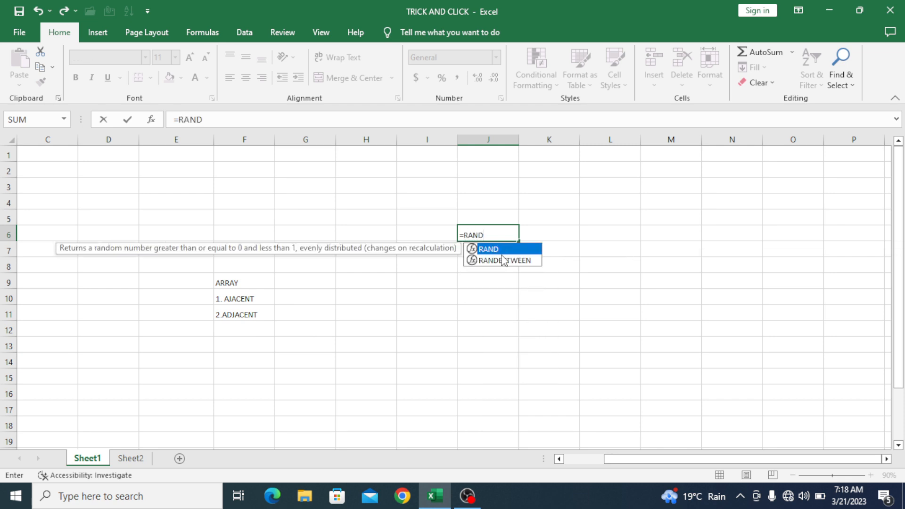
type("BET")
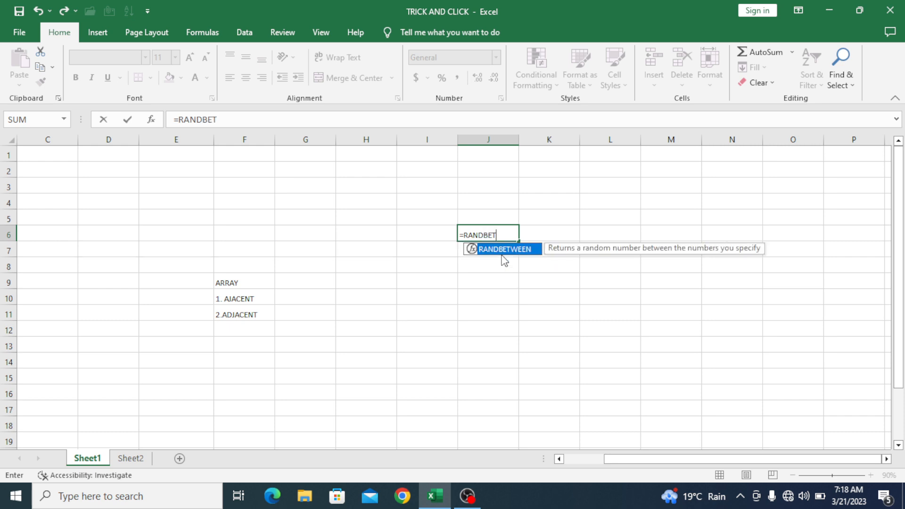
type("WEEN(")
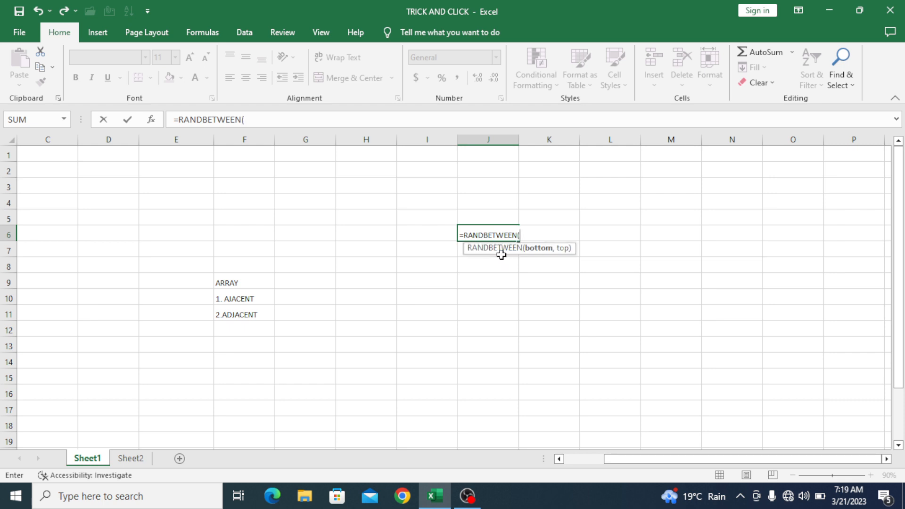
type("3,500")
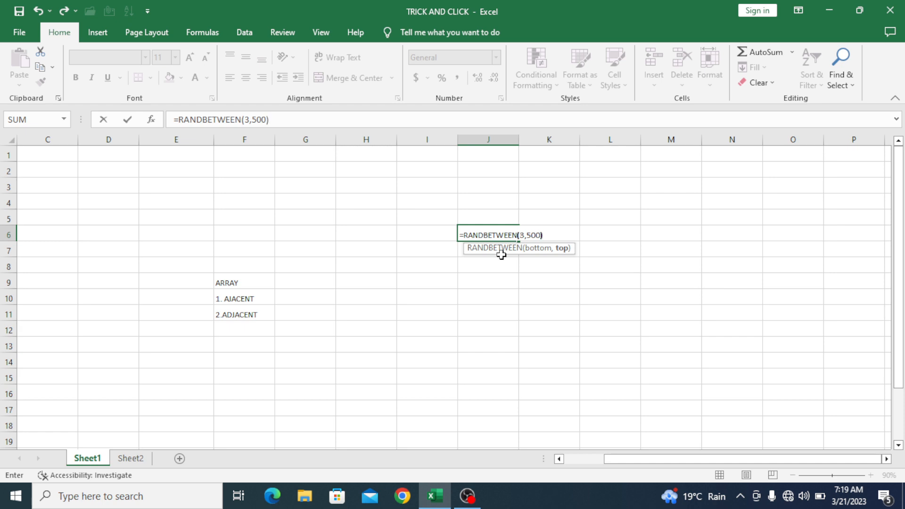
type(")")
left_click(509, 266)
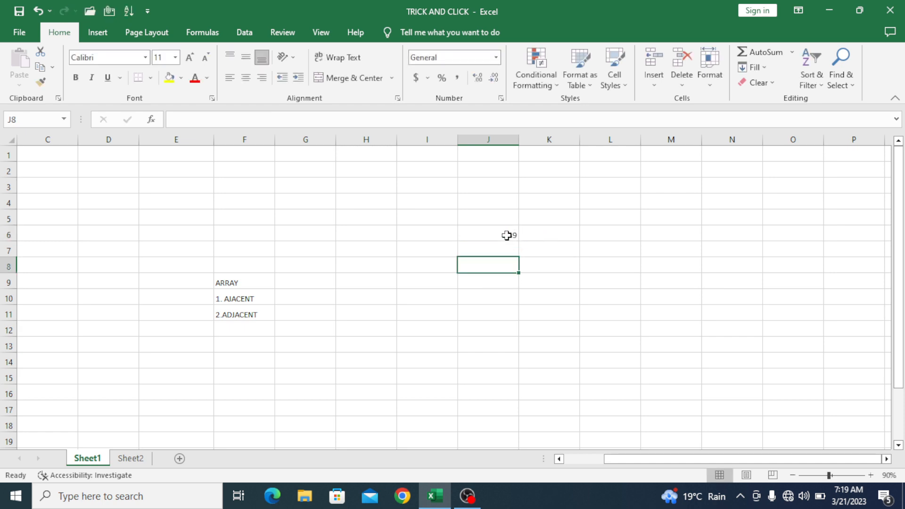
Step: Fill the random-number formula from J6 down and across the range J6:N17
left_click_drag(507, 235, 683, 245)
left_click(609, 278)
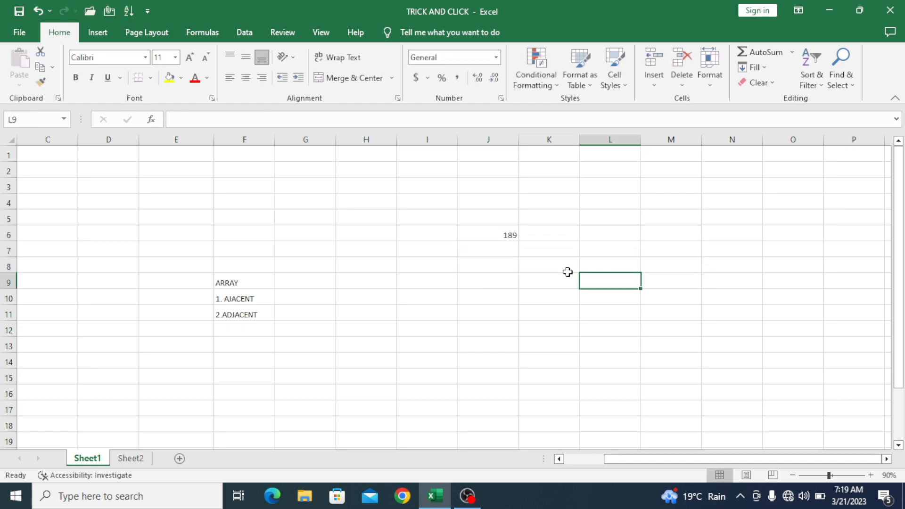
left_click_drag(509, 235, 702, 415)
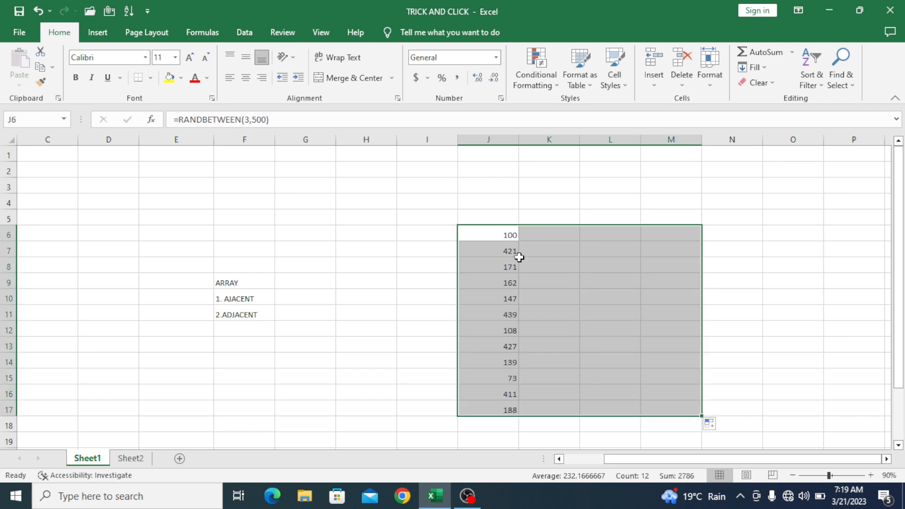
left_click(532, 250)
left_click_drag(506, 234, 774, 426)
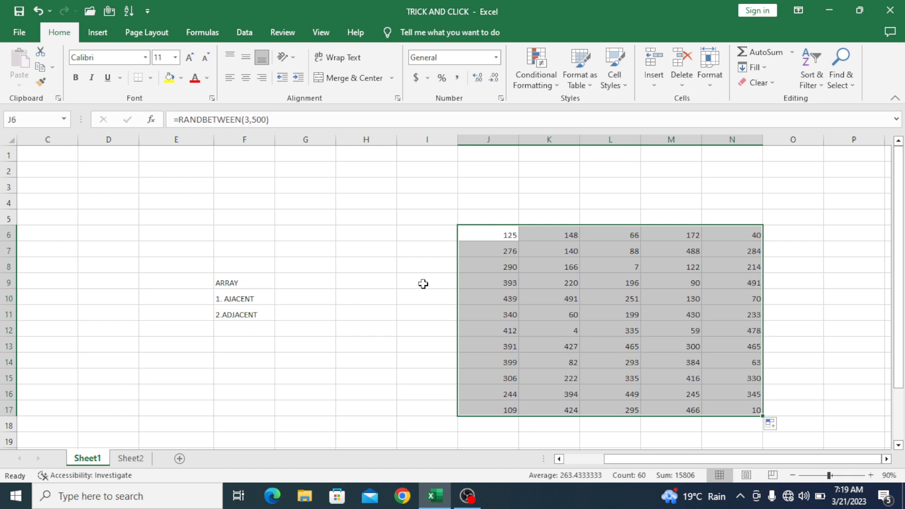
Step: Examine adjacent cells in the random-number table by highlighting continuous blocks such as J6:M11 and J7:N9
left_click(419, 268)
left_click_drag(498, 238, 678, 307)
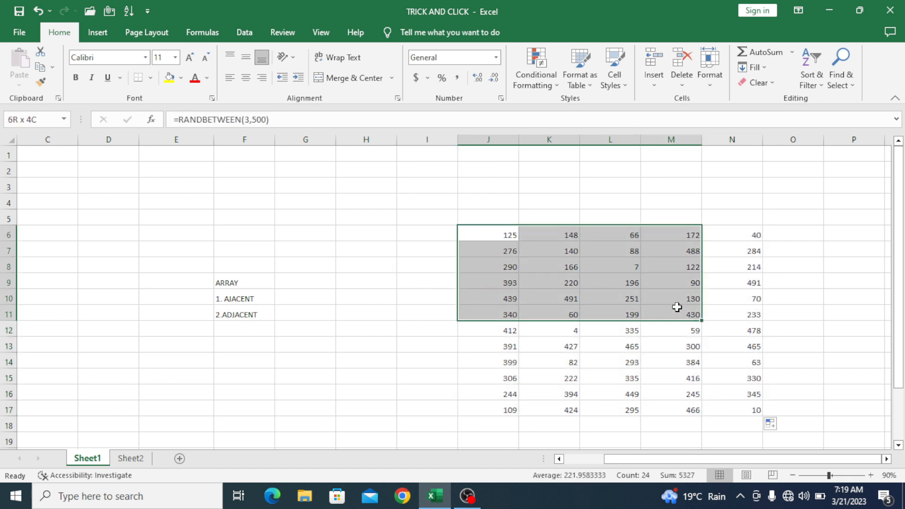
left_click(600, 349)
left_click(494, 236)
left_click_drag(494, 235, 627, 239)
left_click(559, 286)
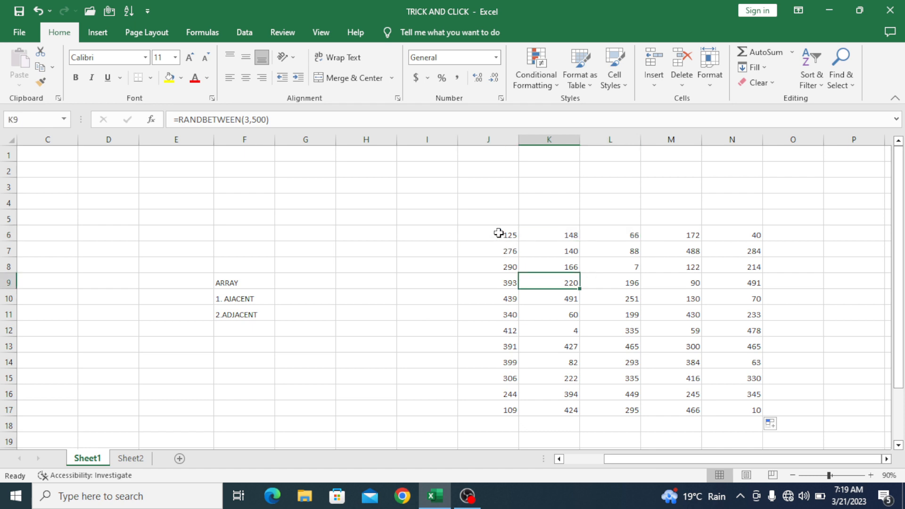
left_click_drag(507, 235, 559, 236)
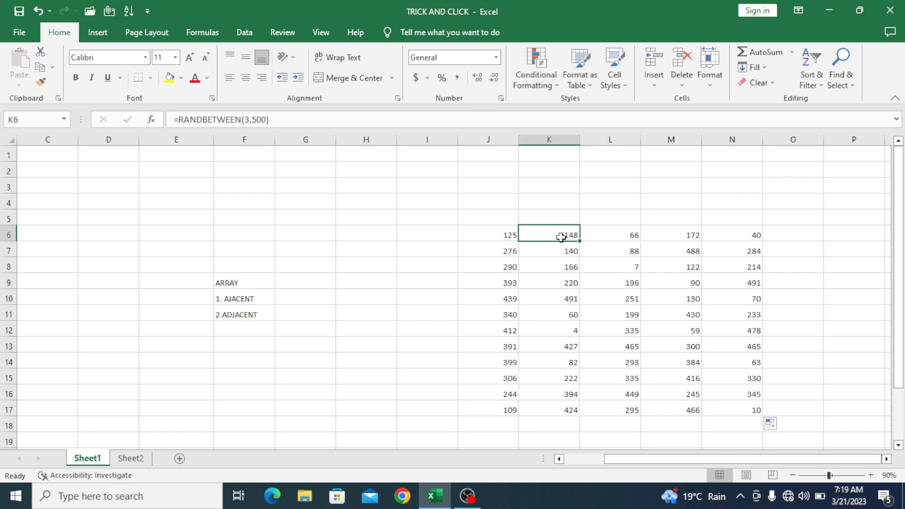
left_click(592, 238)
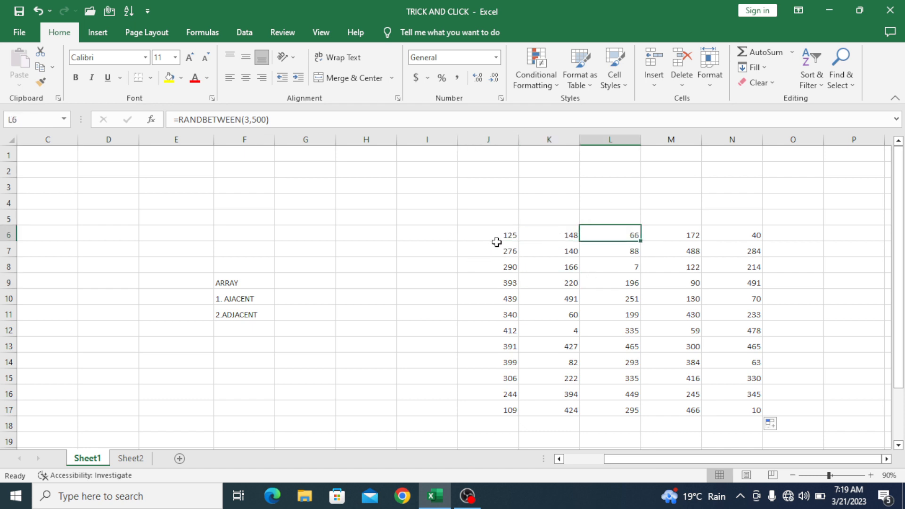
left_click_drag(497, 242, 729, 282)
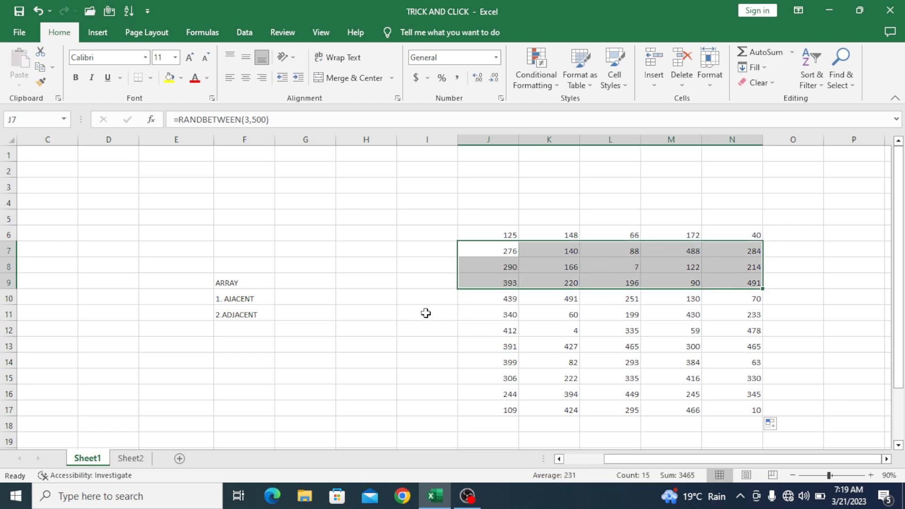
Step: Change the second list entry in F11 to "2.NON ADJACENT"
double_click(226, 315)
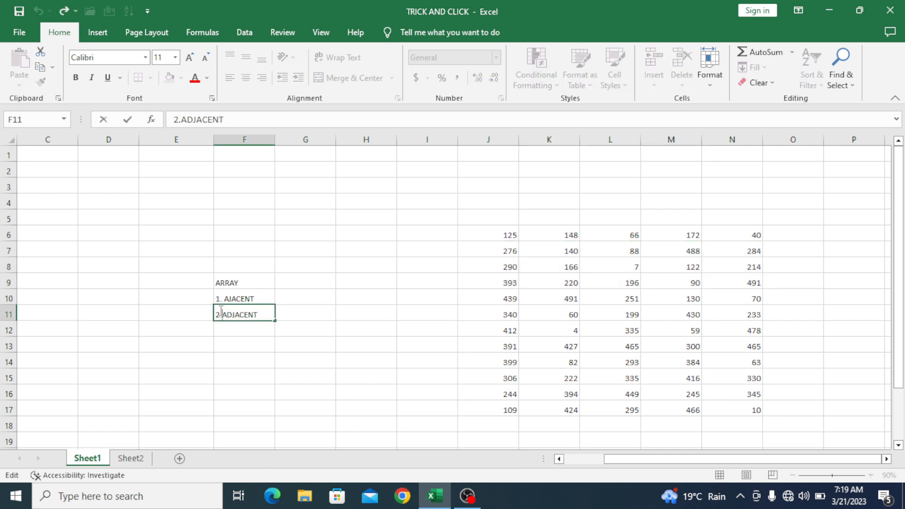
type("NON")
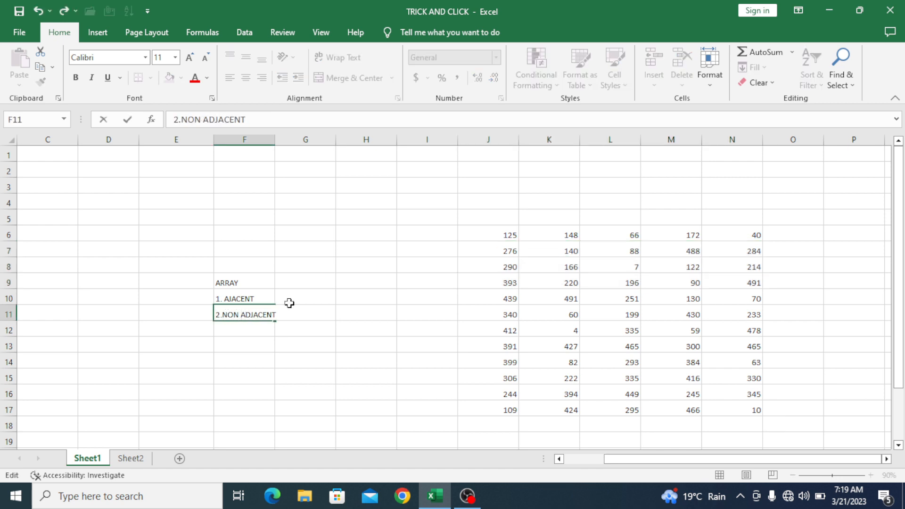
left_click(436, 315)
Step: Clear the contents of cells L9 and N12 to leave gaps in the random-number table
left_click_drag(494, 237, 557, 270)
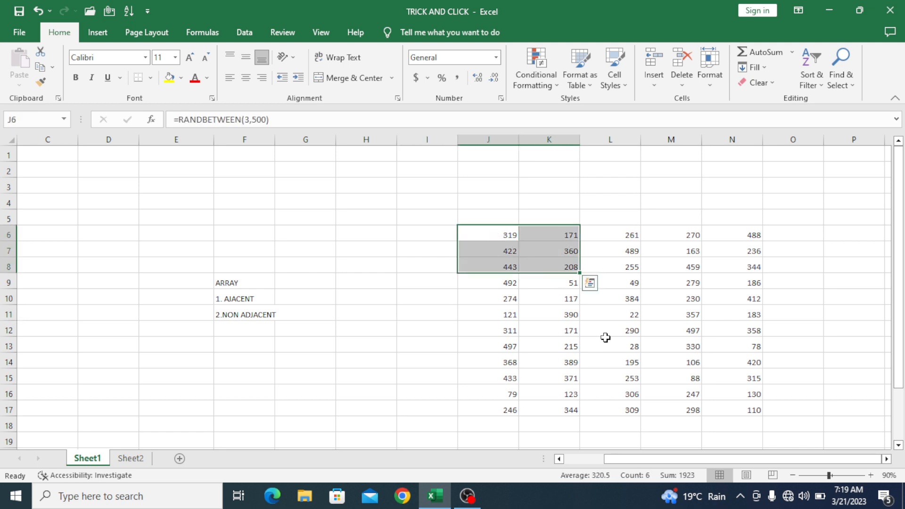
left_click_drag(605, 340, 604, 331)
left_click(621, 283)
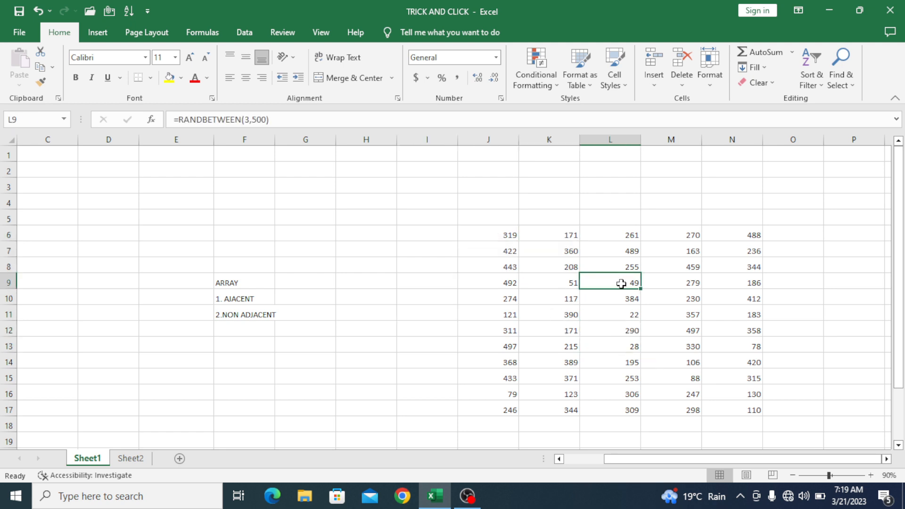
key("Delete")
left_click(712, 327)
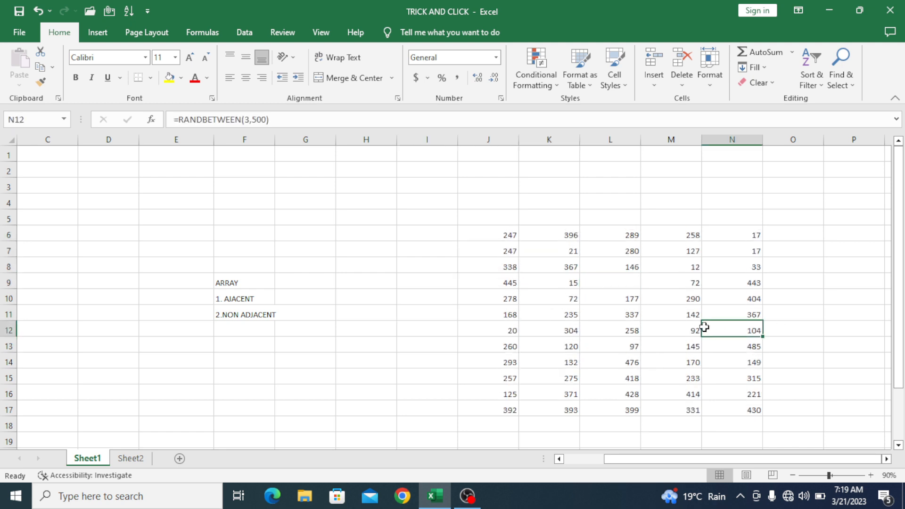
key("Delete")
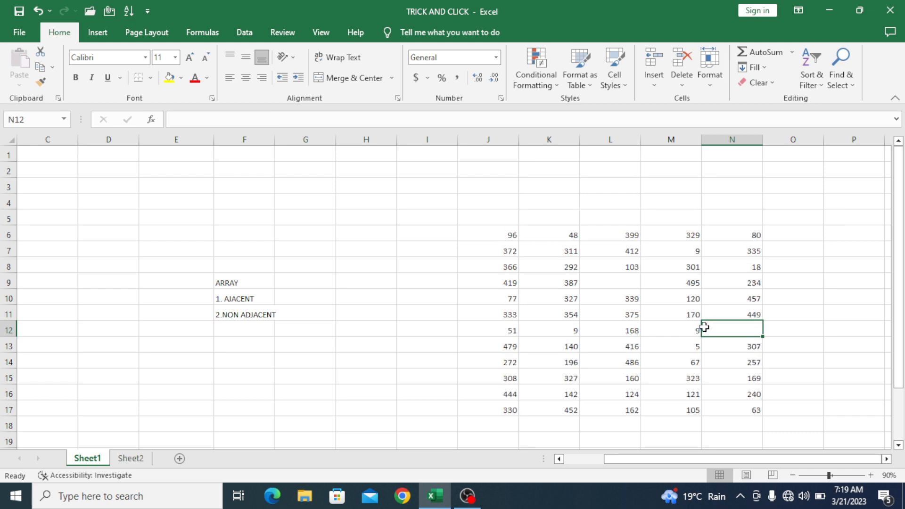
left_click(575, 346)
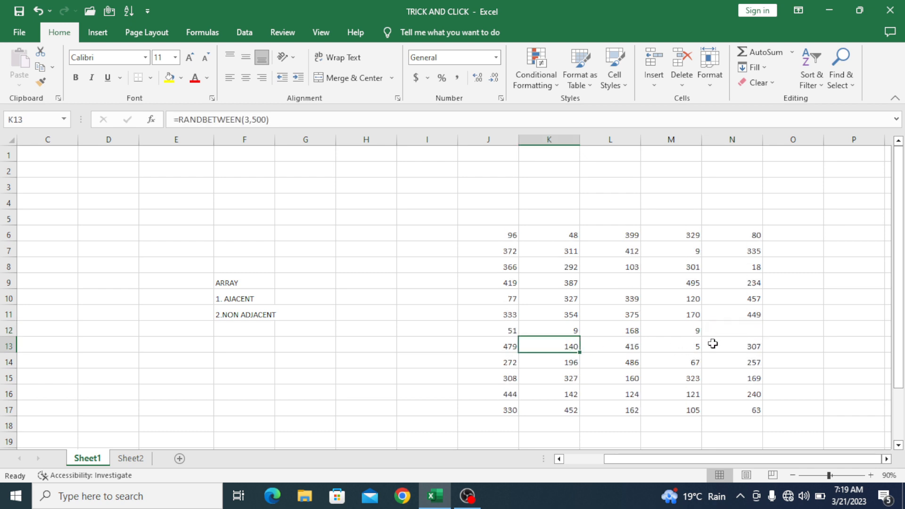
Step: Insert a blank column at column L to split the random-number table vertically
left_click(743, 329)
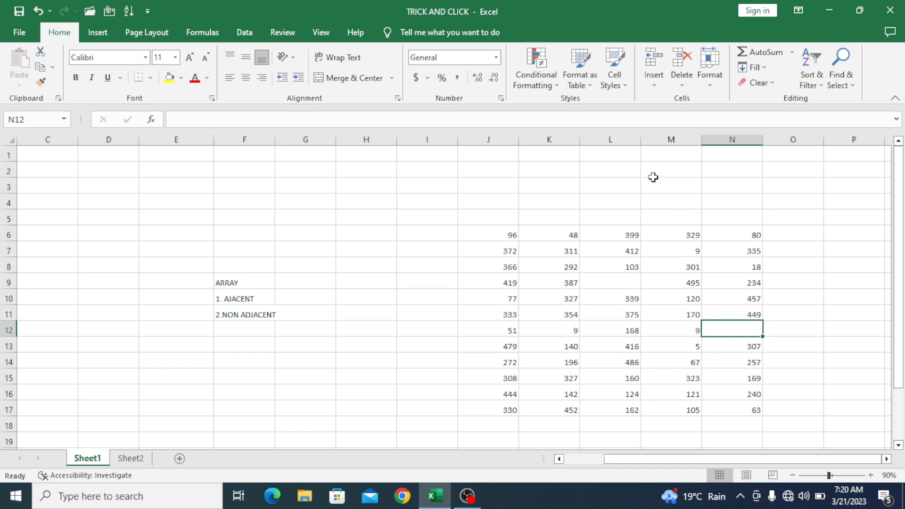
left_click(612, 138)
right_click(613, 138)
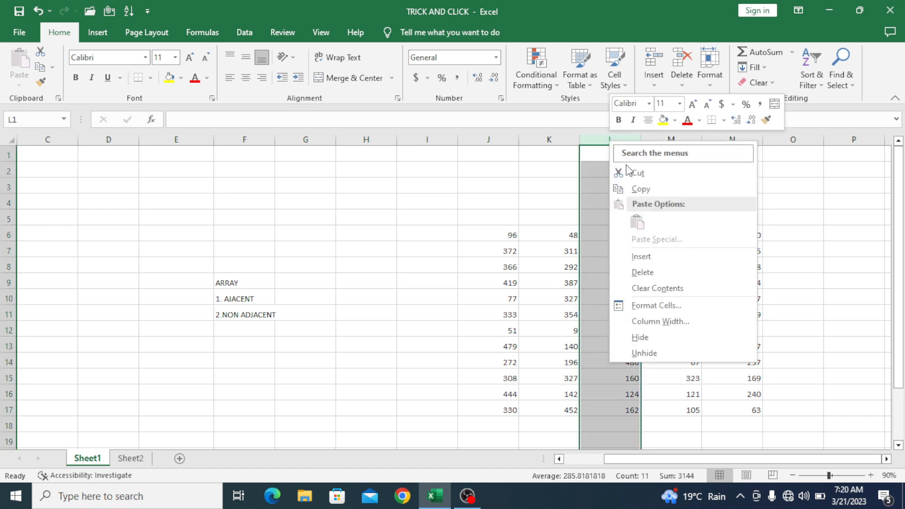
left_click(652, 256)
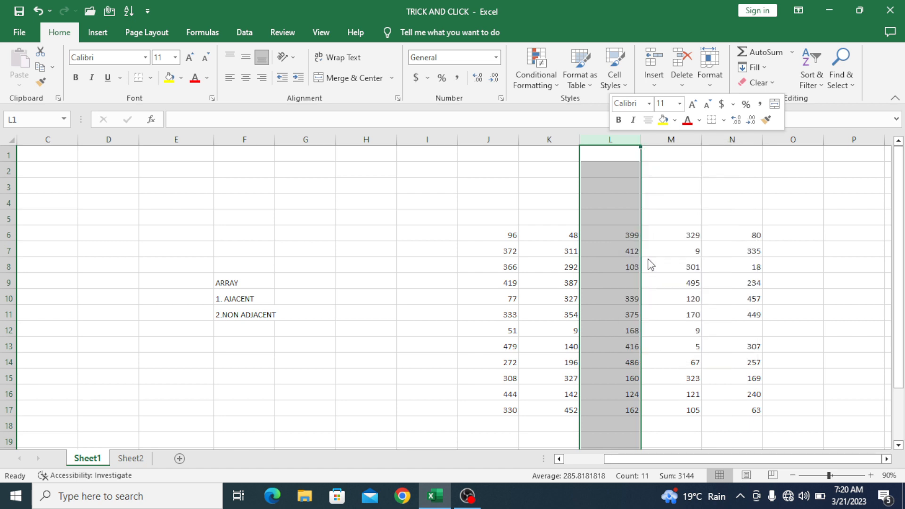
left_click(550, 198)
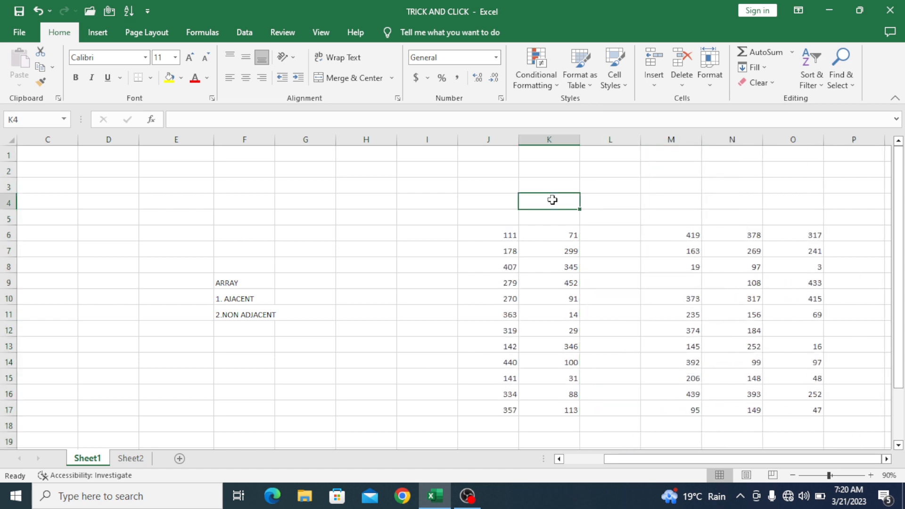
left_click_drag(607, 232, 631, 394)
left_click_drag(540, 235, 613, 250)
left_click(618, 311)
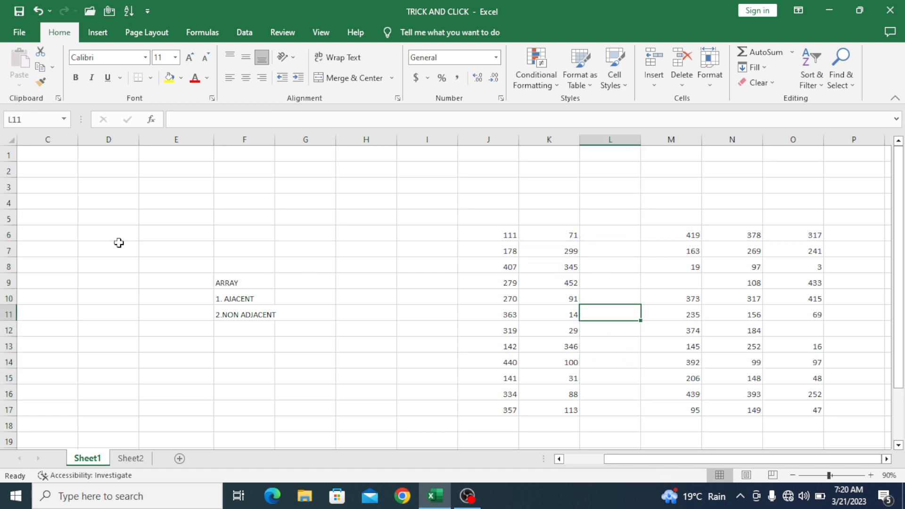
Step: Insert a blank row at row 8 to split the random-number table horizontally
left_click(14, 270)
right_click(15, 270)
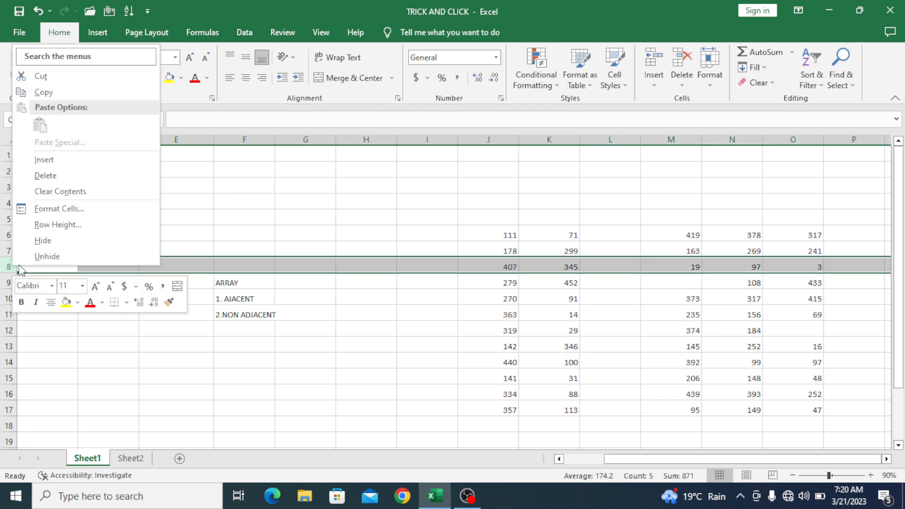
left_click(128, 161)
left_click(429, 295)
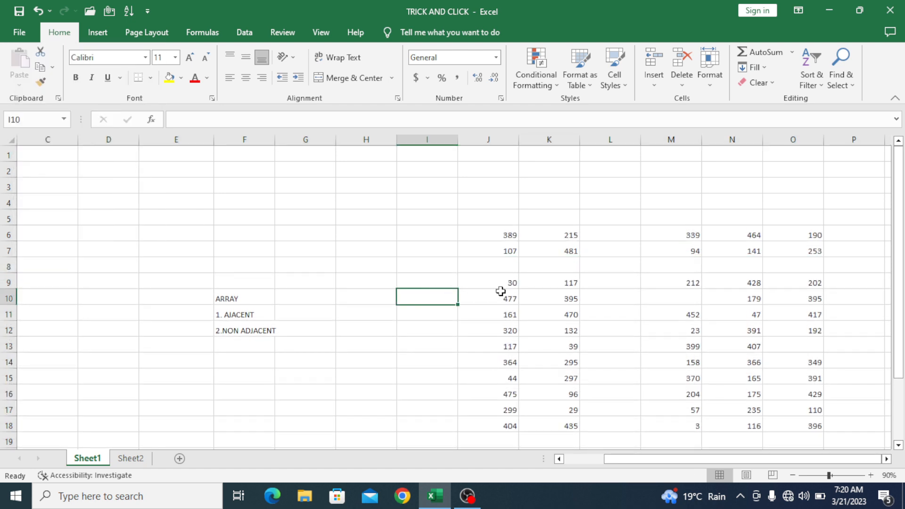
left_click(539, 266)
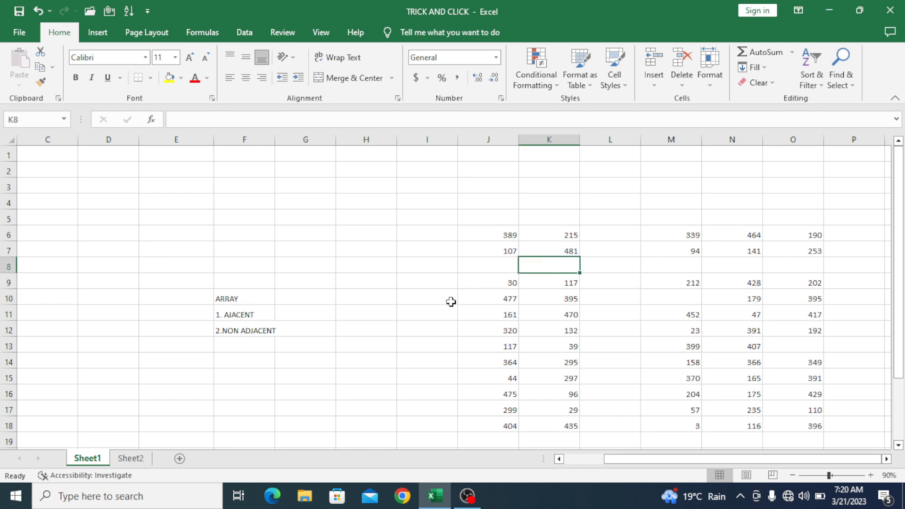
left_click(414, 280)
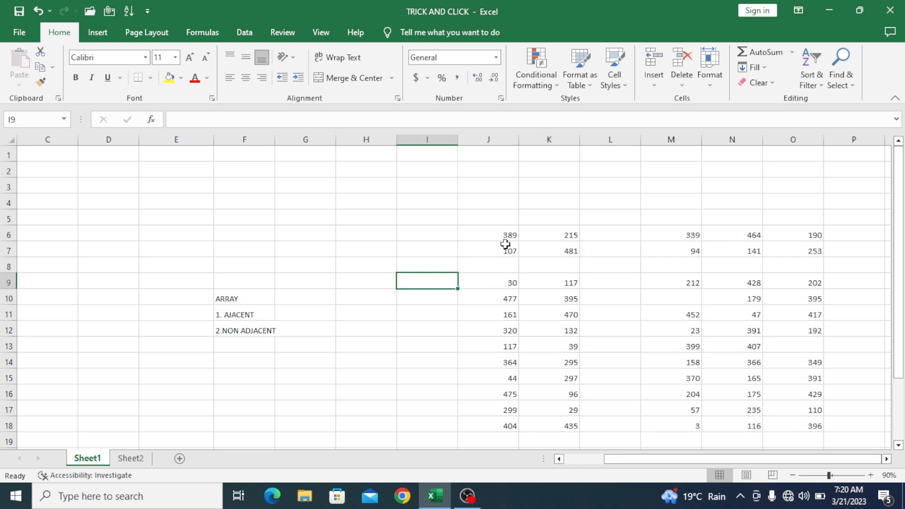
Step: Clear the random-number table in J6:O18 and the array list in F10:F12
left_click_drag(503, 233, 783, 421)
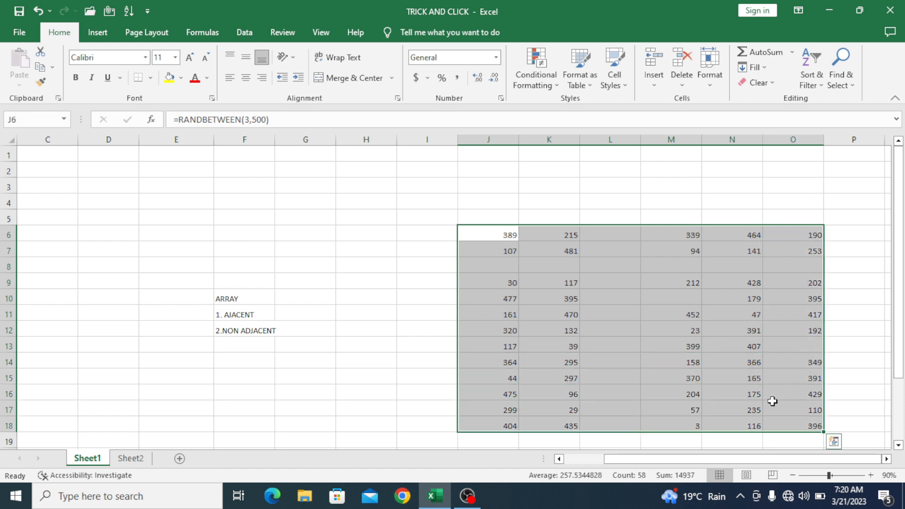
key("Delete")
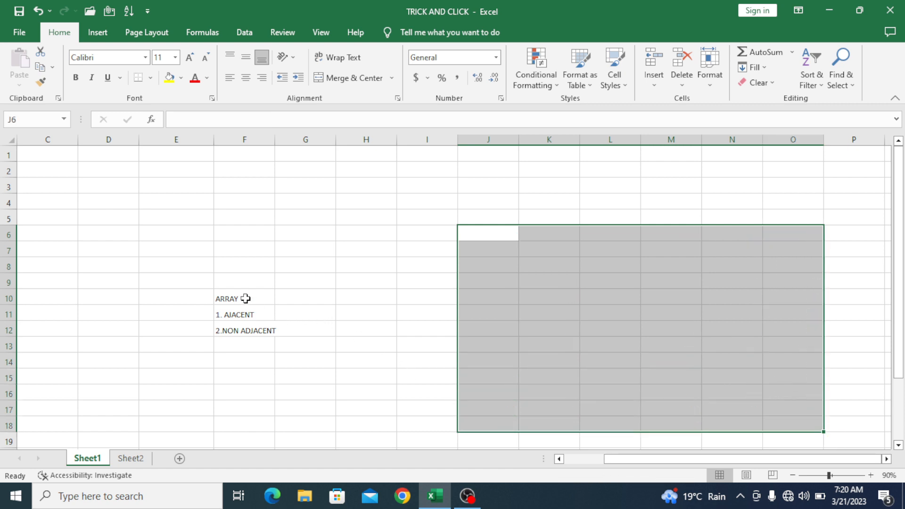
left_click_drag(246, 298, 250, 330)
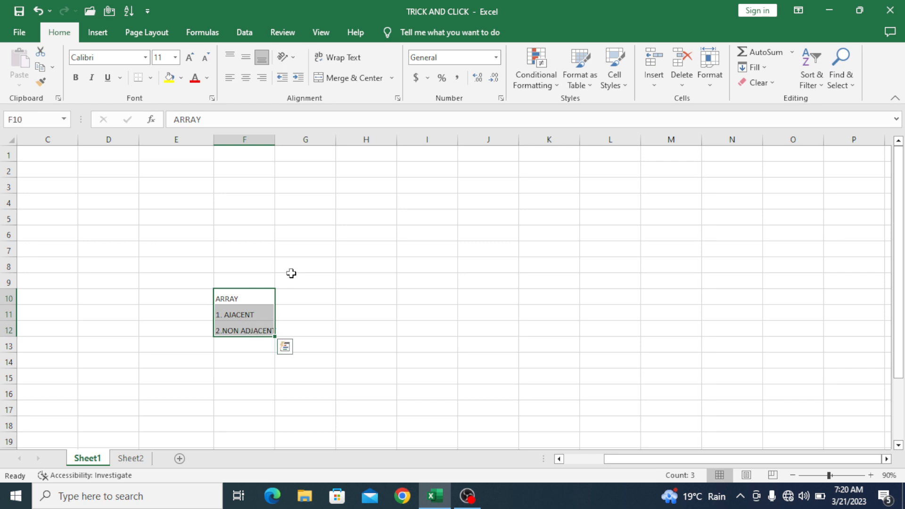
key("Delete")
Step: Enter the labels "1 FORMULA" in G8 and "FUNCTION" in G9
left_click(322, 262)
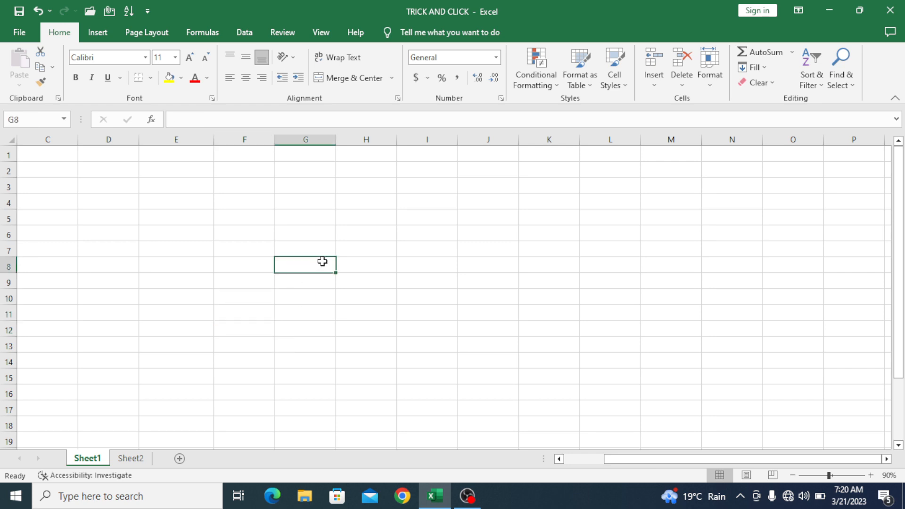
type("1 F")
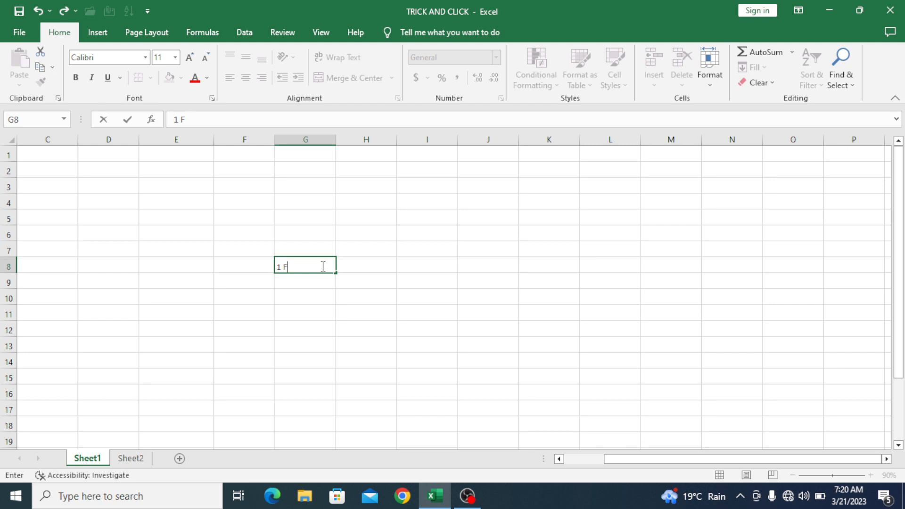
type("ORMULA")
key("Return")
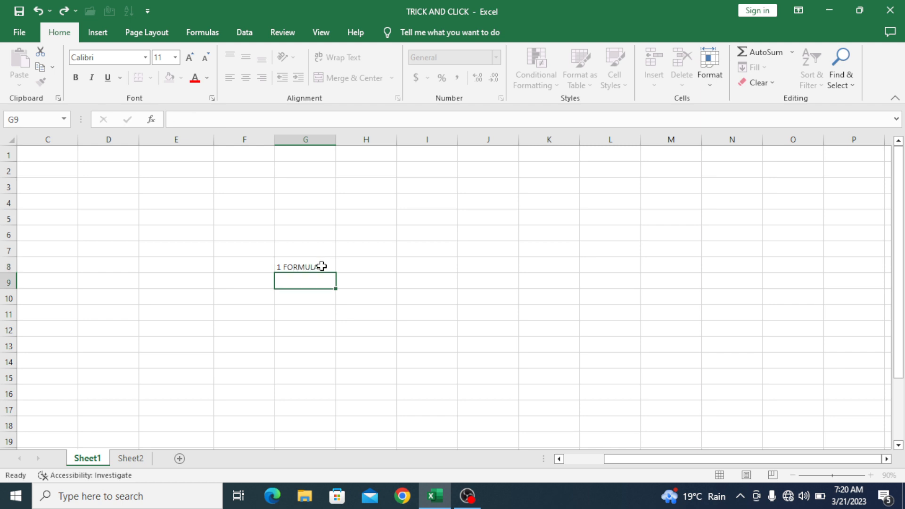
type("FUNCTION")
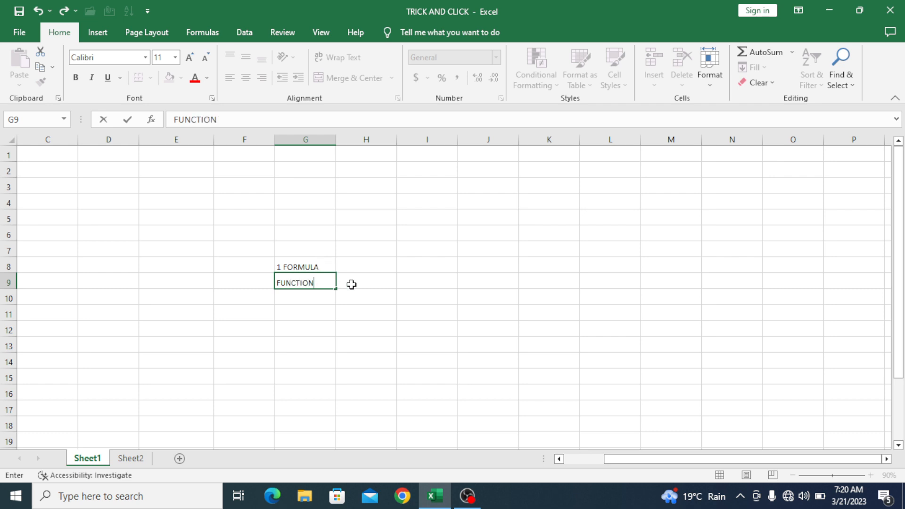
left_click(350, 283)
Step: Remove the leading number from the label in G8 so it reads "FORMULA"
left_click(285, 267)
double_click(285, 266)
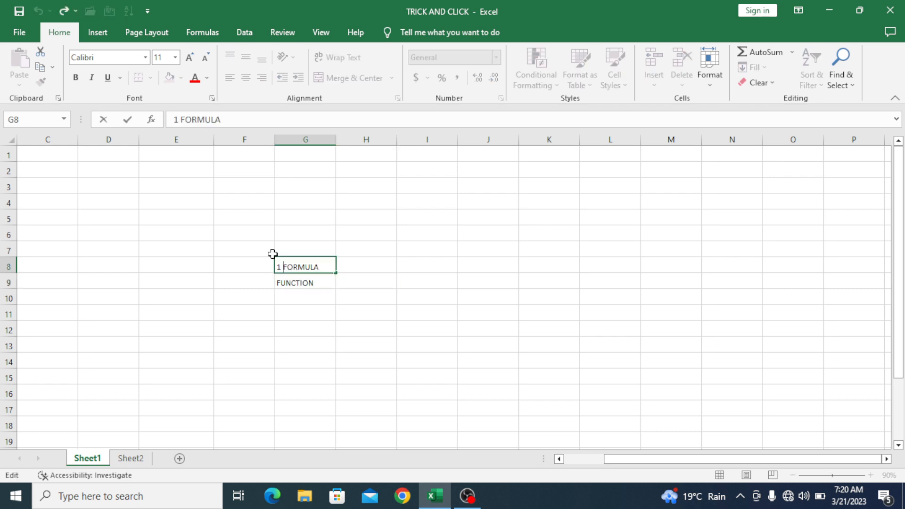
key("BackSpace")
key("BackSpace")
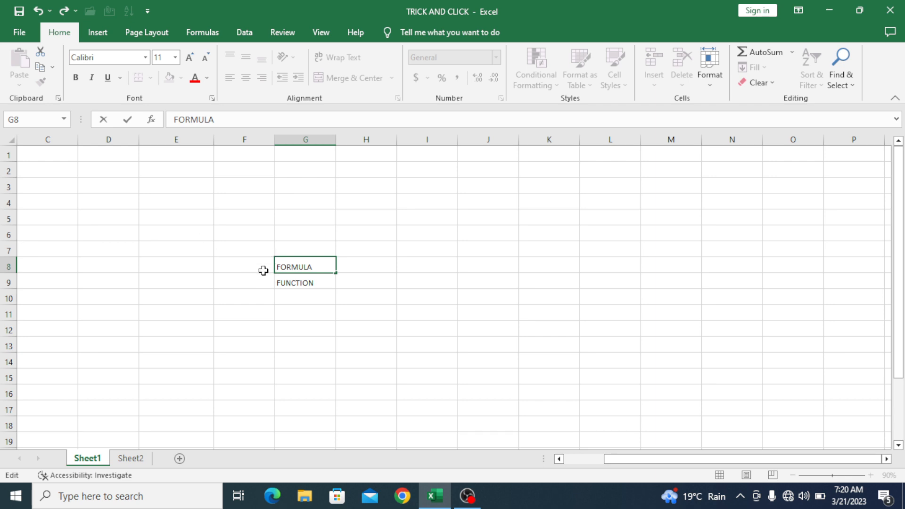
left_click(348, 315)
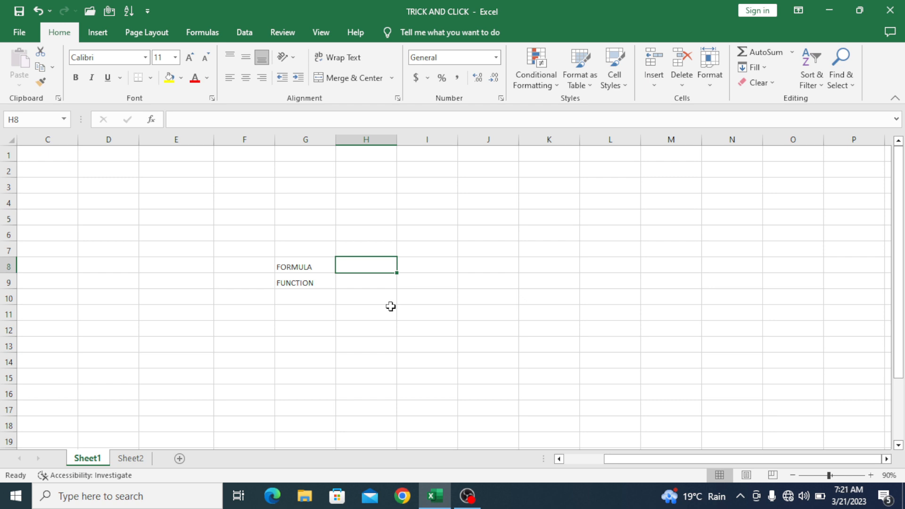
Step: Enter the descriptions "USER DESIGN" in H8 and "BUILTIN SET OF INSTRUCTION" in H9
type("USER DESIGN")
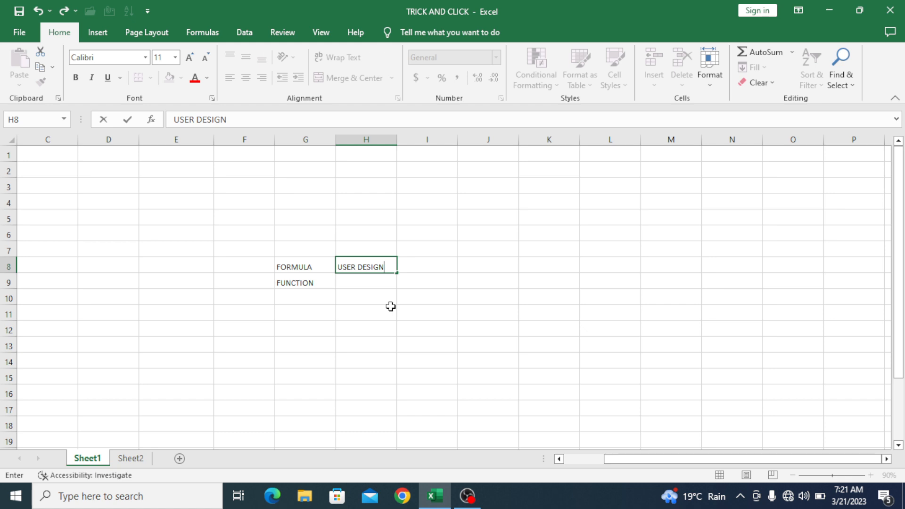
left_click(403, 319)
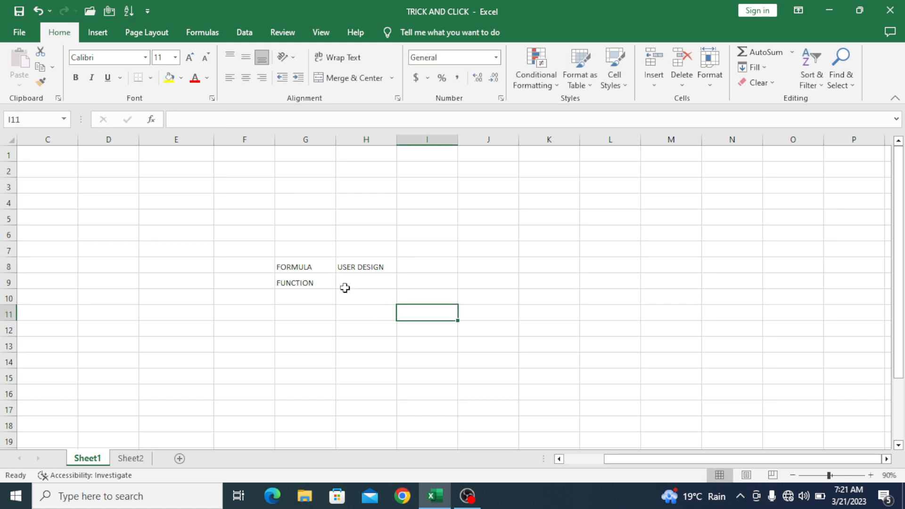
left_click(346, 278)
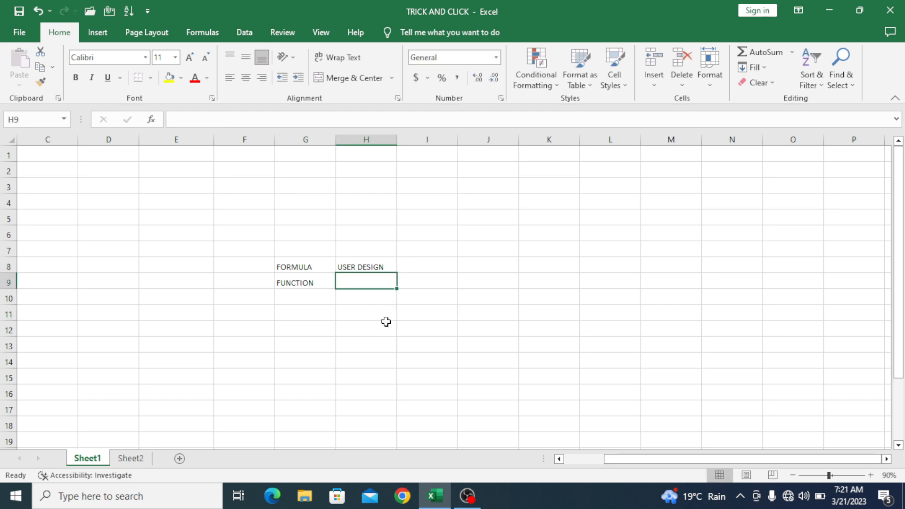
type("BU")
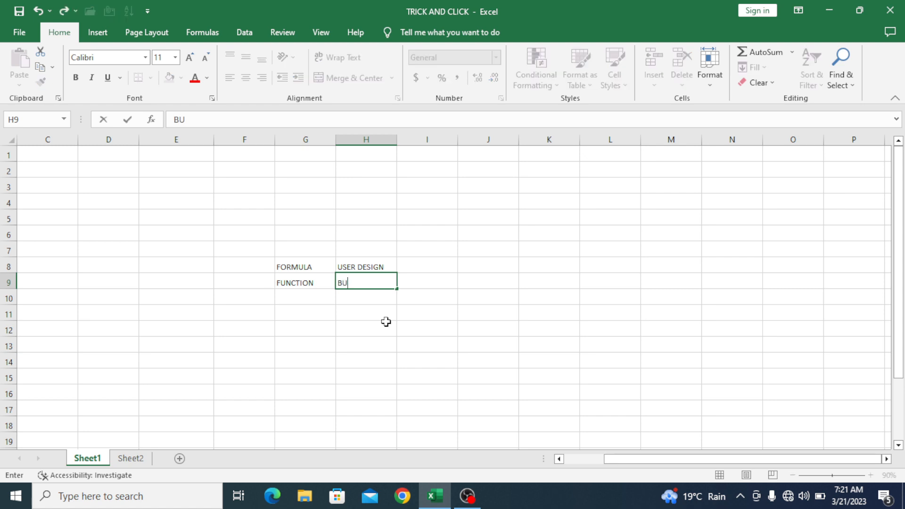
type("ILTIN SET OF")
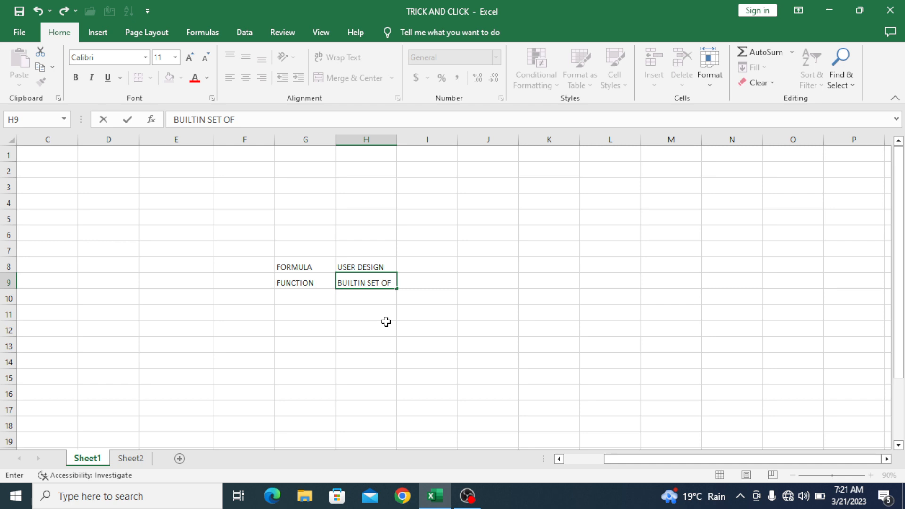
type("INSTRUCTION")
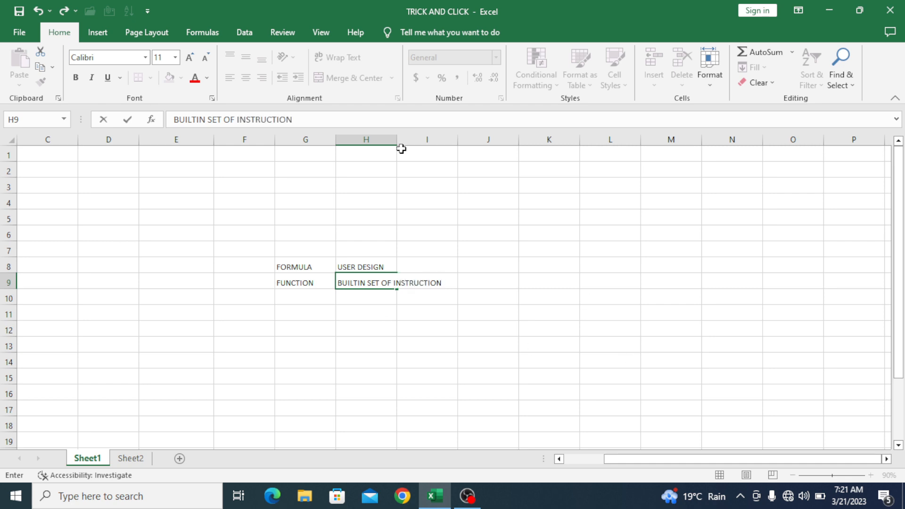
left_click(265, 243)
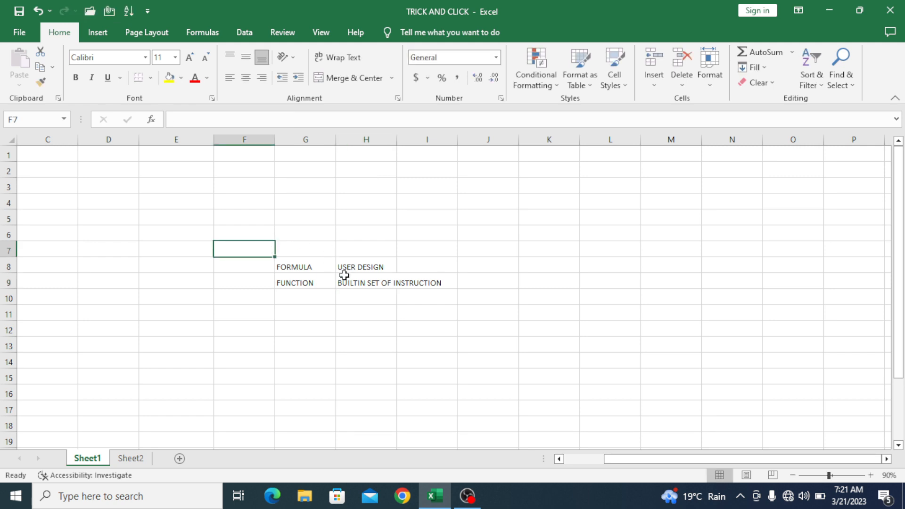
left_click(364, 325)
left_click(364, 284)
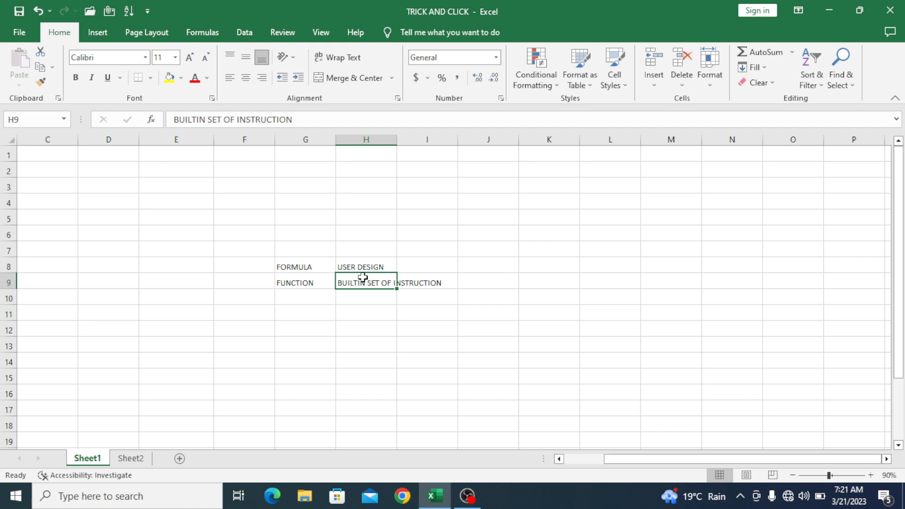
left_click(389, 263)
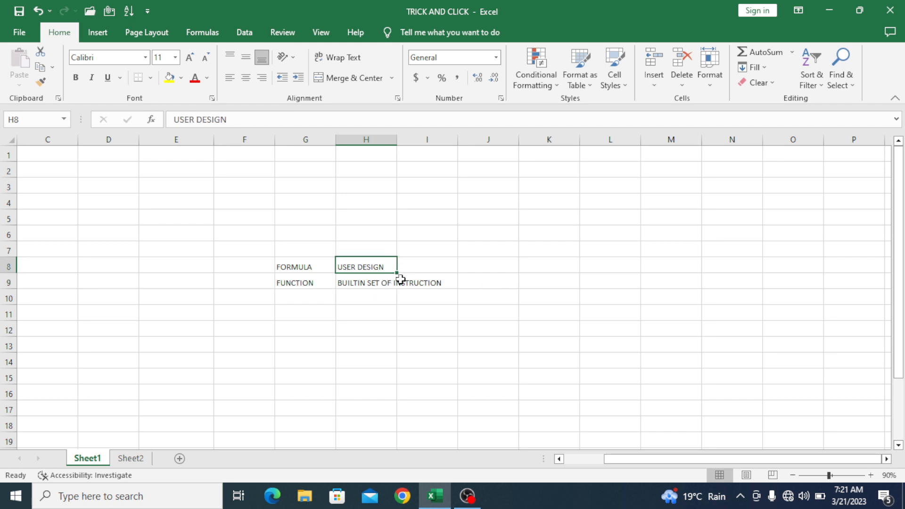
left_click(347, 303)
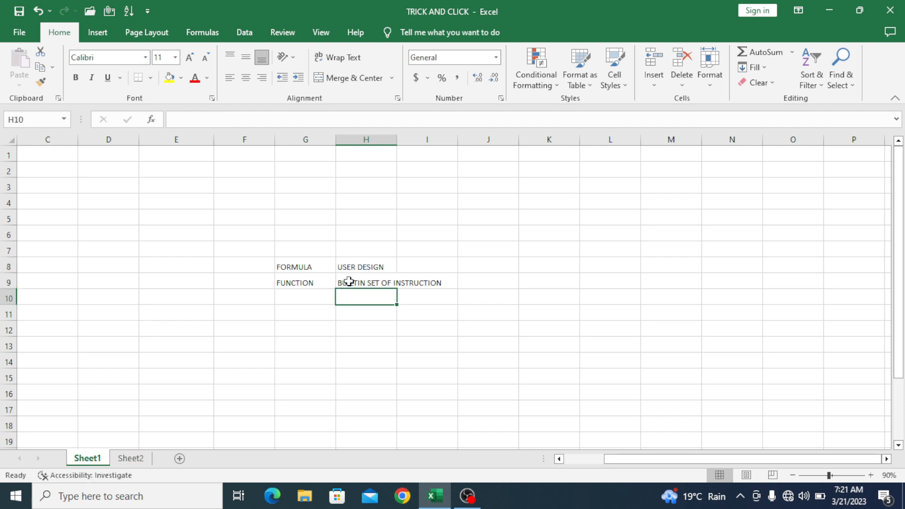
left_click(348, 283)
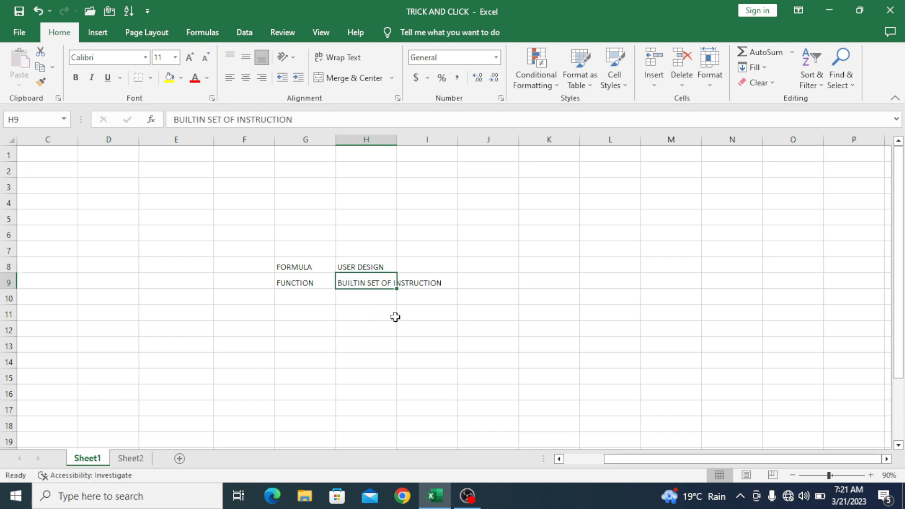
left_click(439, 313)
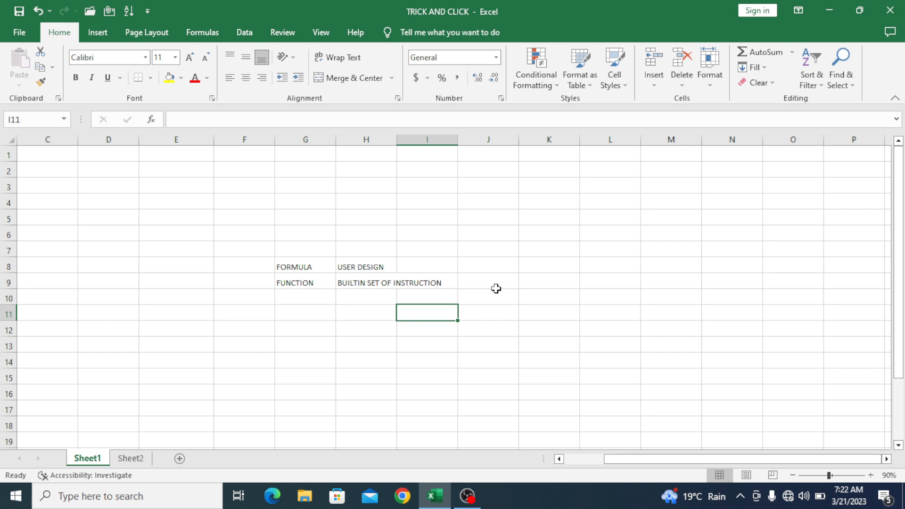
Step: Enter the sample numbers 30 in K8 and 20 in K9
left_click(558, 266)
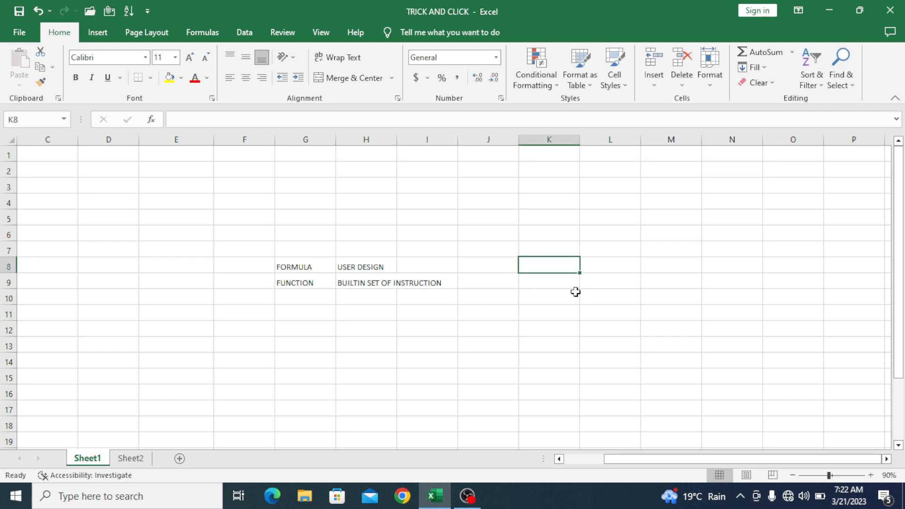
type("30")
key("Return")
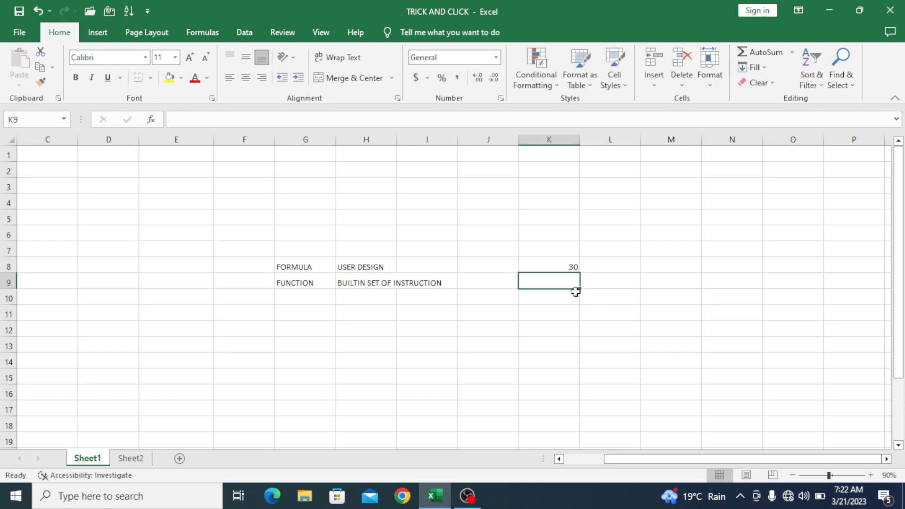
type("20")
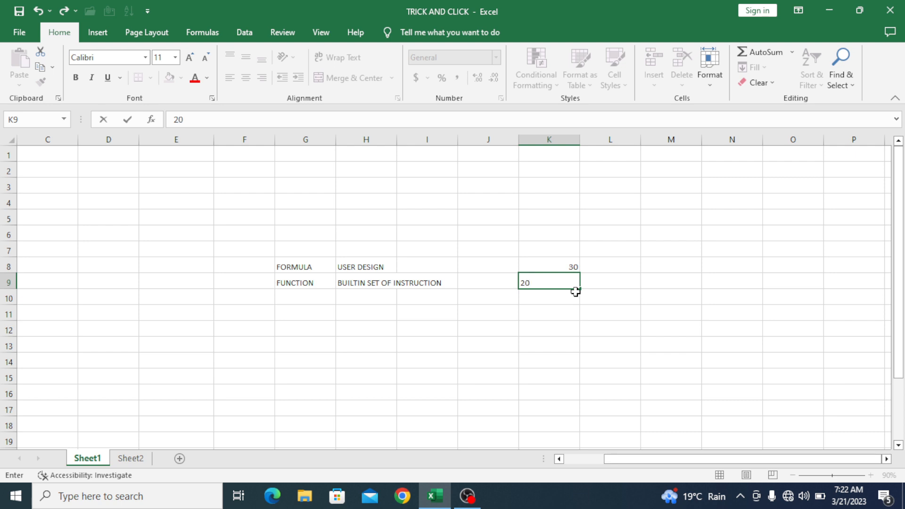
left_click(603, 300)
left_click(614, 263)
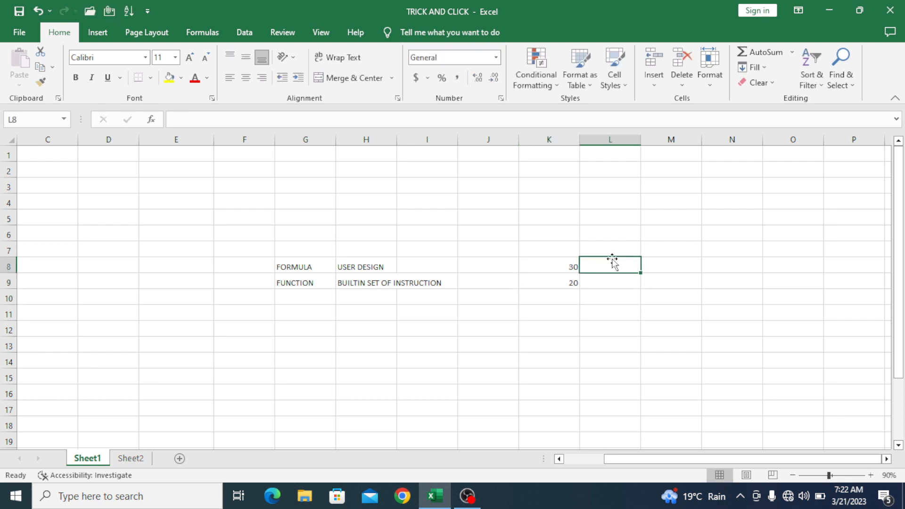
Step: Enter the sample numbers 30 in L8 and 20 in L9
type("30")
key("Return")
key("Return")
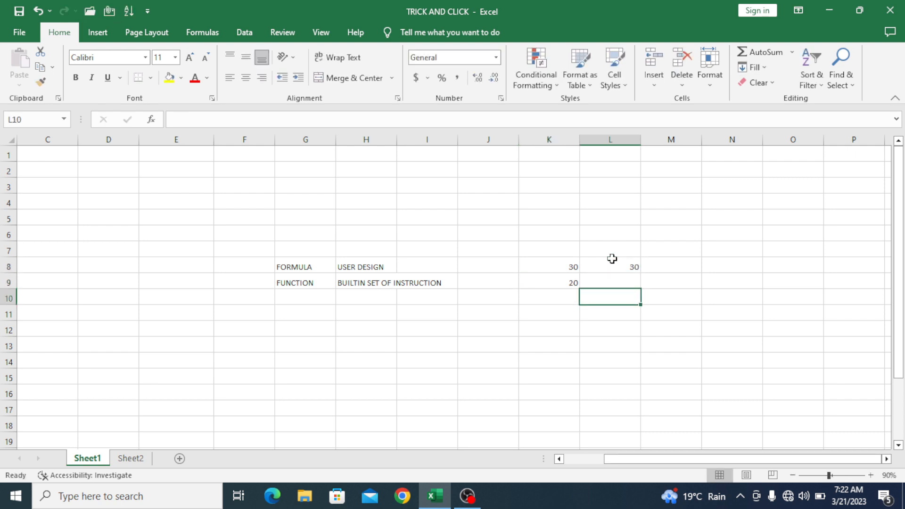
key("Up")
type("20")
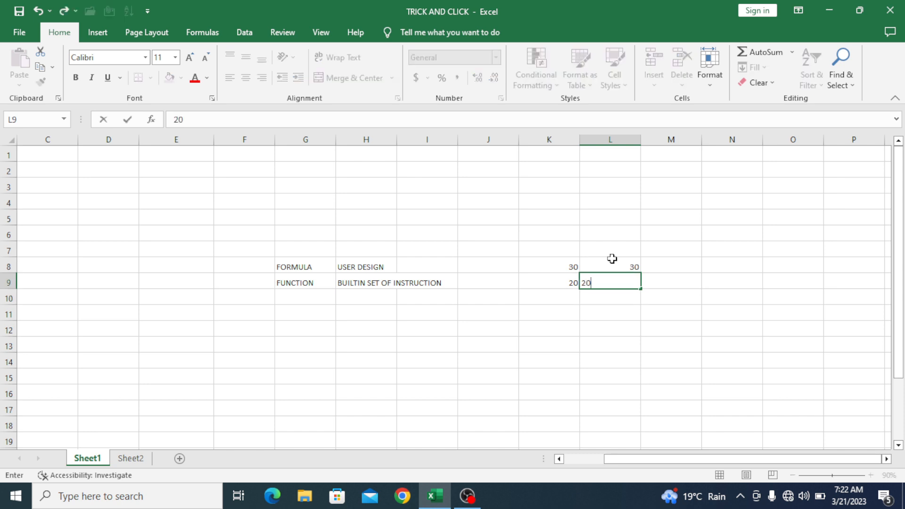
left_click(567, 313)
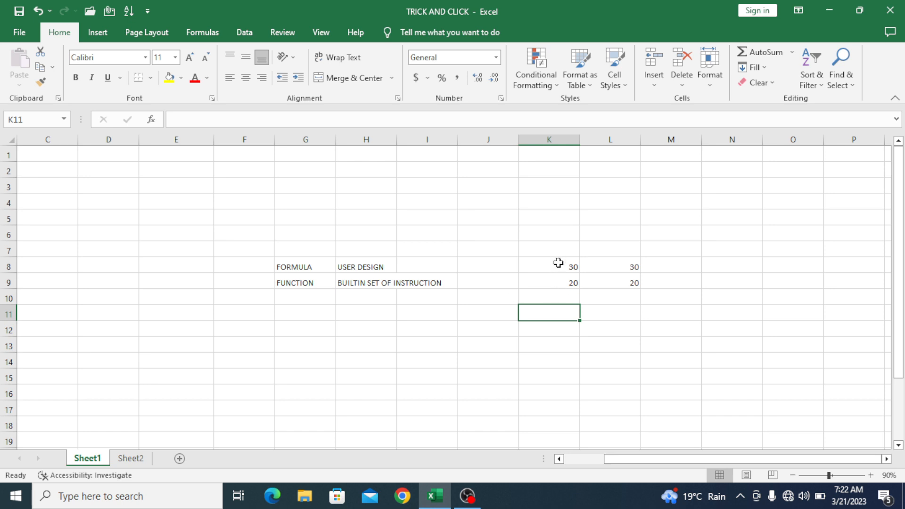
Step: Add the two numbers in column K with the hand-written formula =(K8+K9) in K10
left_click_drag(559, 263, 562, 282)
left_click(499, 294)
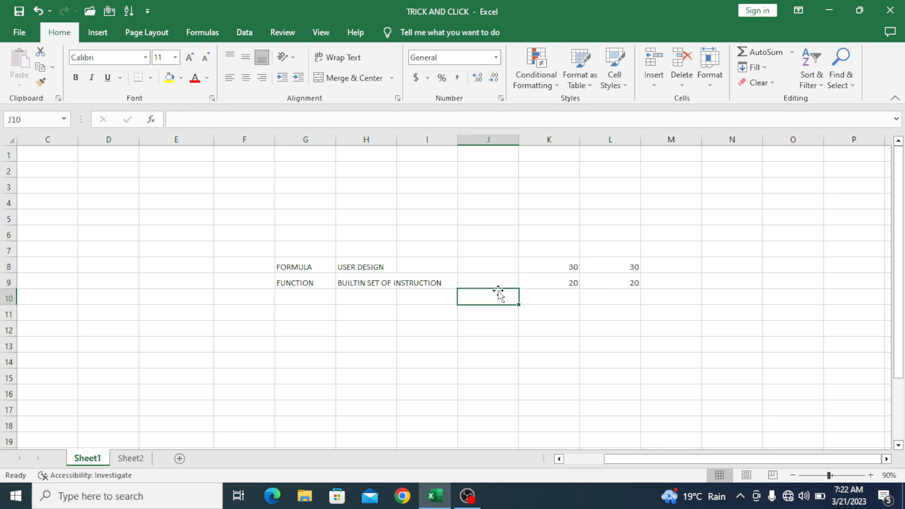
left_click(544, 298)
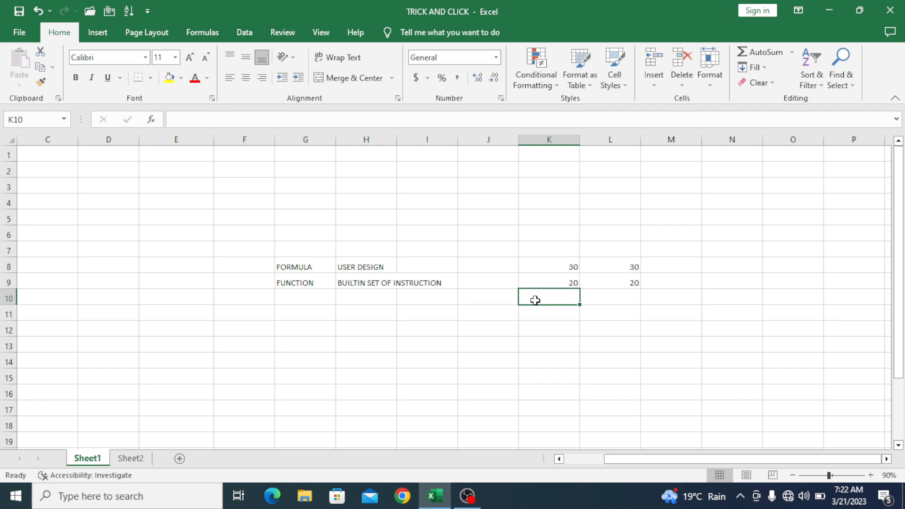
type("=")
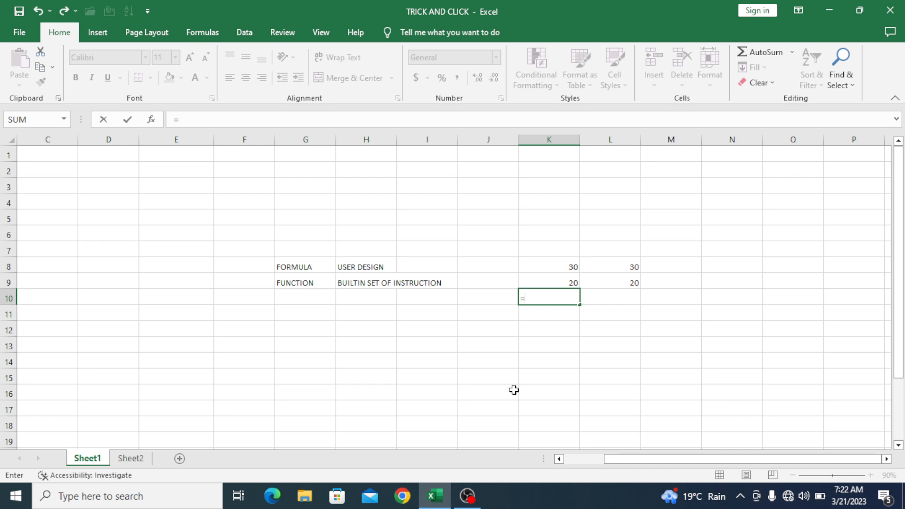
type("(")
left_click_drag(564, 265, 569, 283)
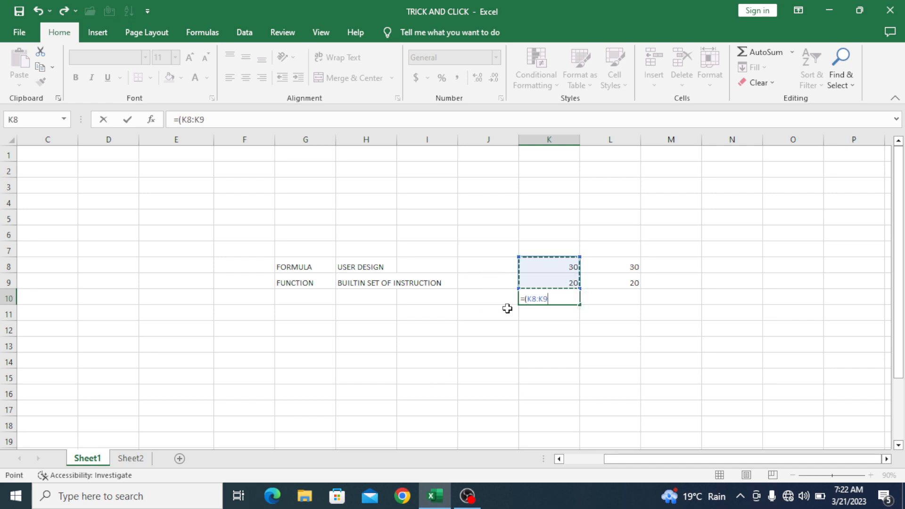
key("BackSpace")
key("BackSpace")
key("BackSpace")
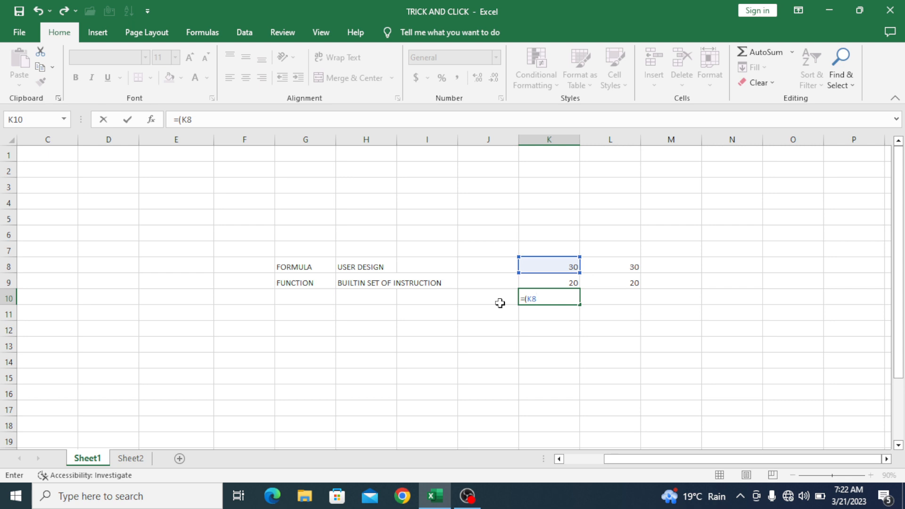
type("+")
left_click(569, 281)
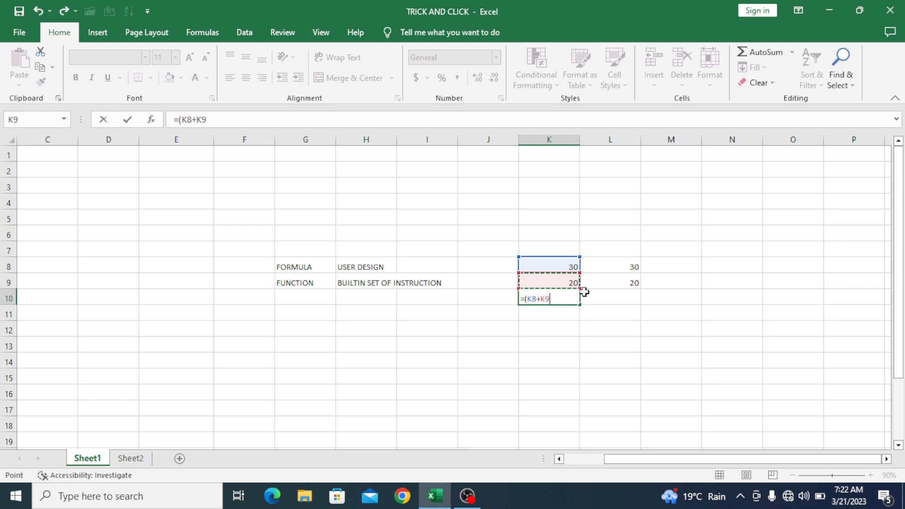
type(")")
left_click(480, 316)
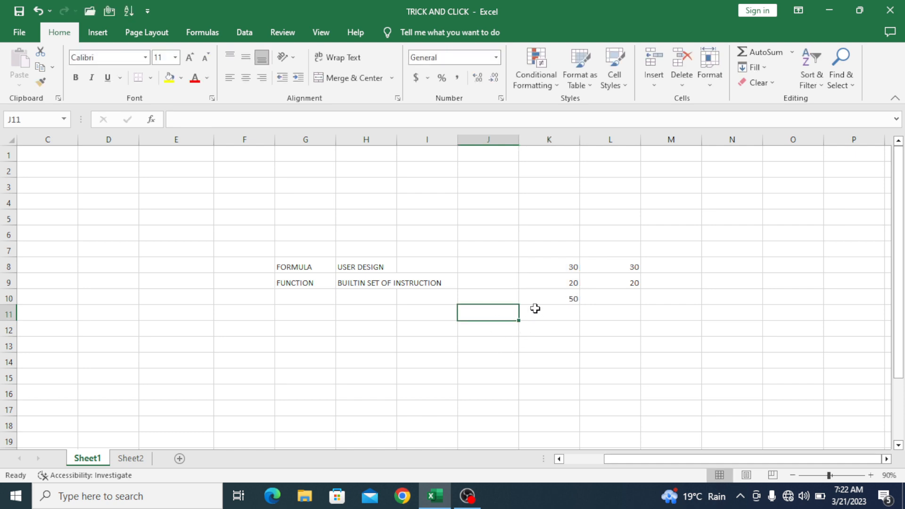
left_click(552, 299)
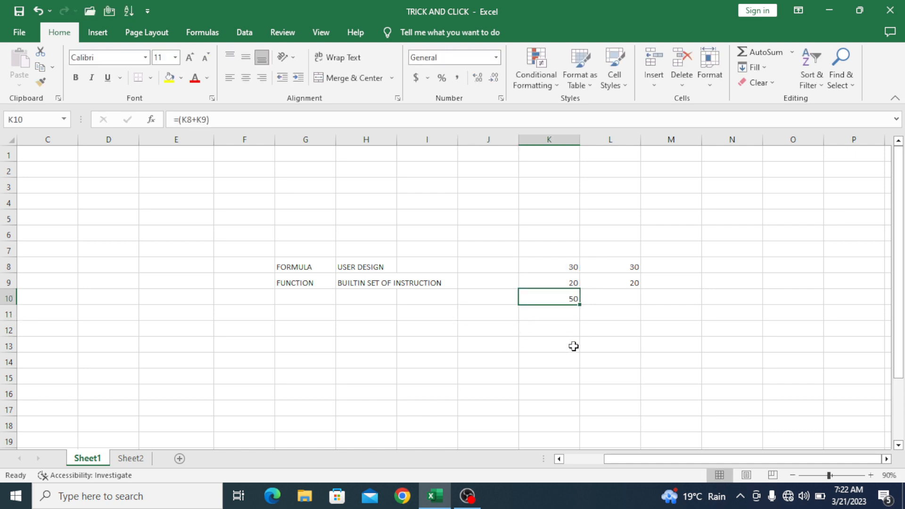
Step: Total the two numbers in column L with the built-in function =SUM(L8:L9) in L10
left_click(622, 300)
type("=")
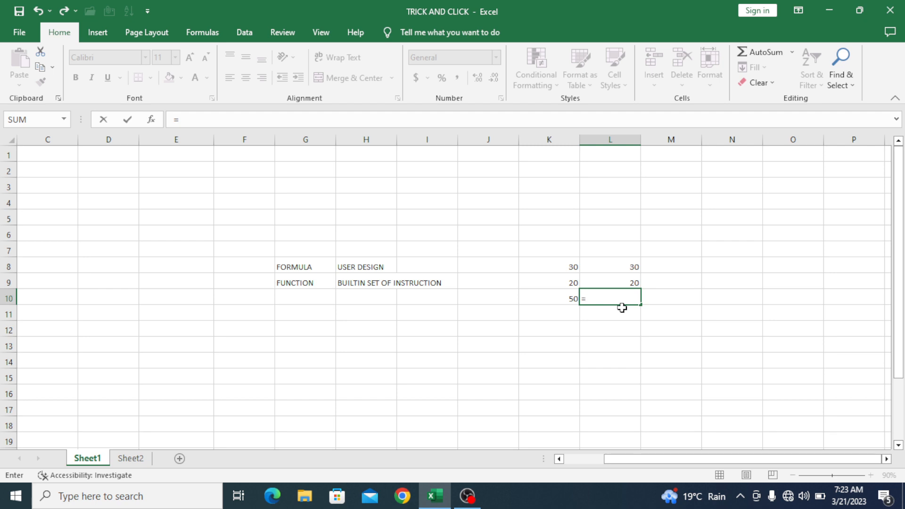
type("S")
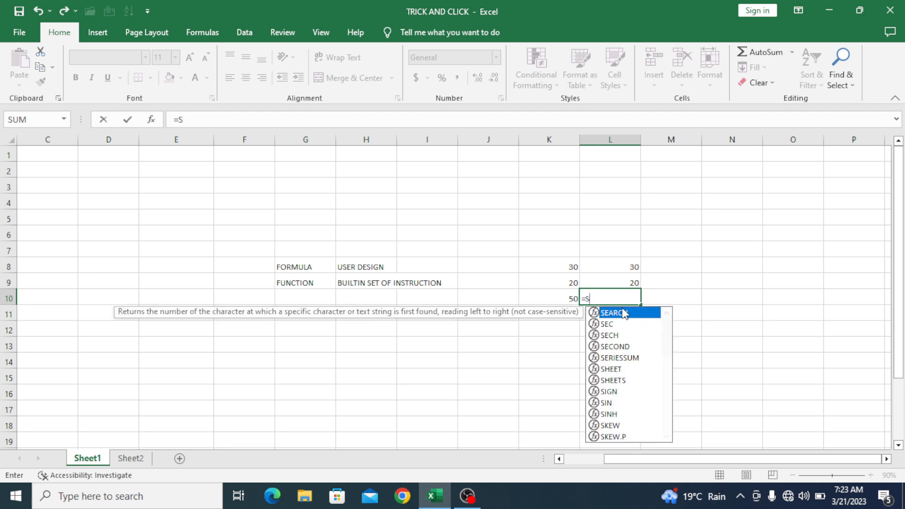
type("UM")
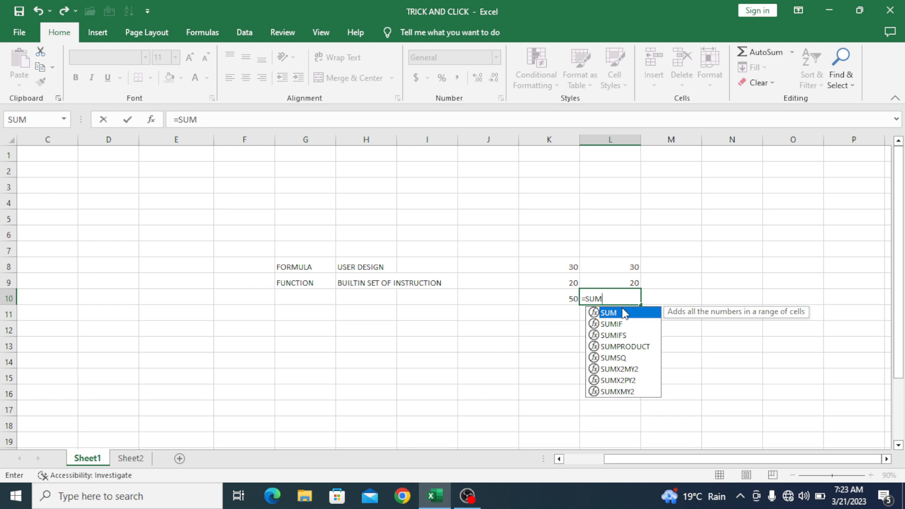
double_click(625, 313)
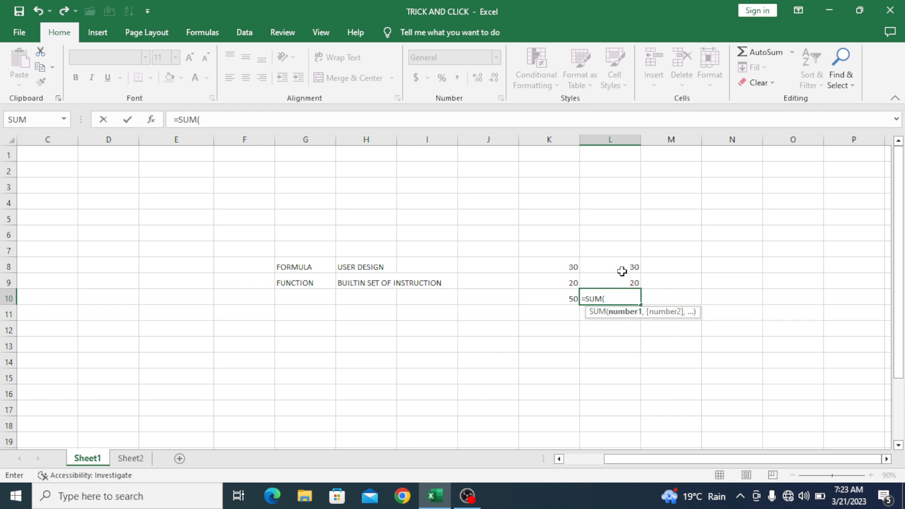
left_click_drag(623, 266, 632, 283)
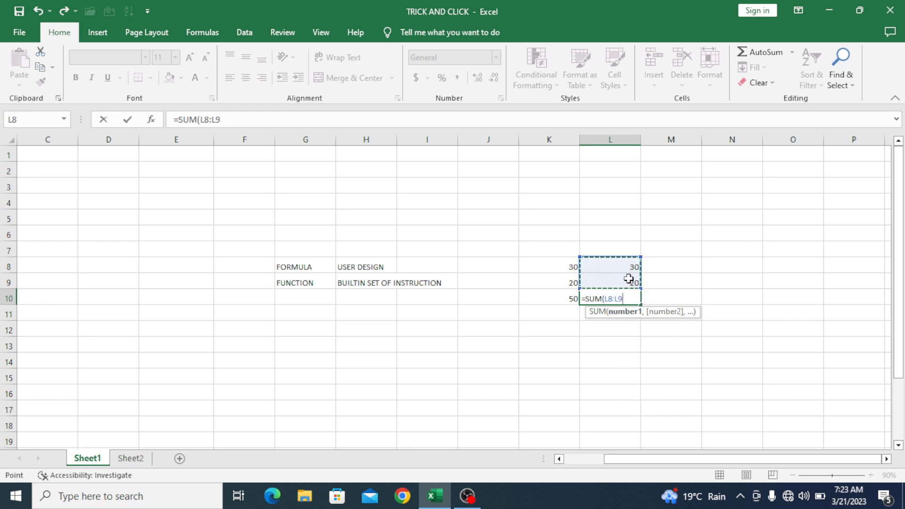
type(")")
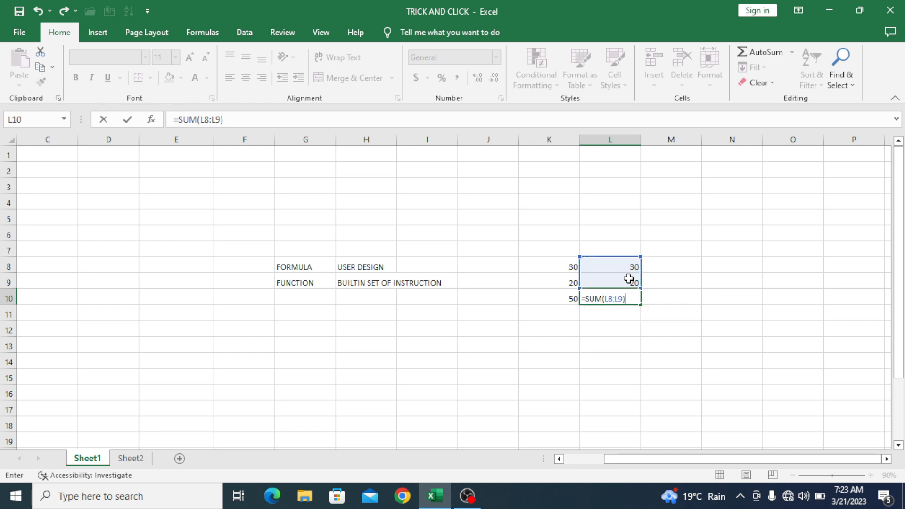
left_click(674, 328)
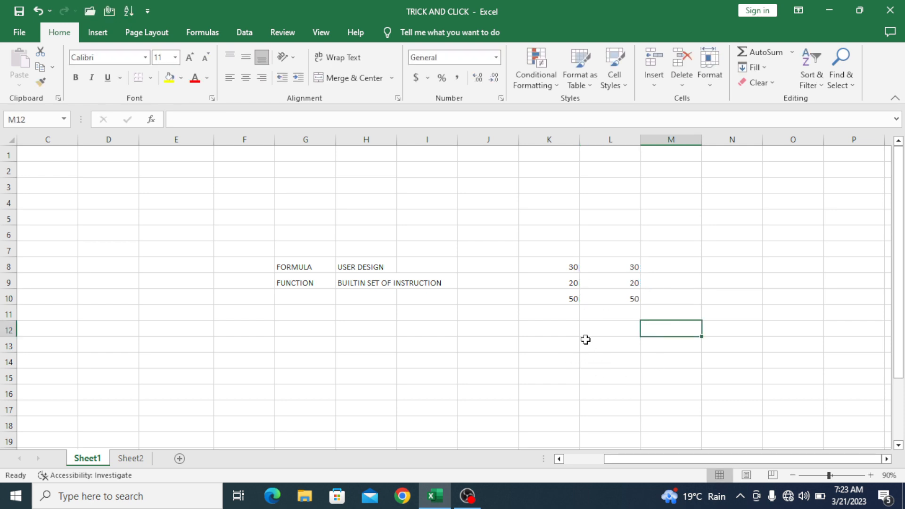
Step: Examine the formula in K10 and the SUM function in L10 to compare how each is written
left_click(559, 297)
double_click(559, 296)
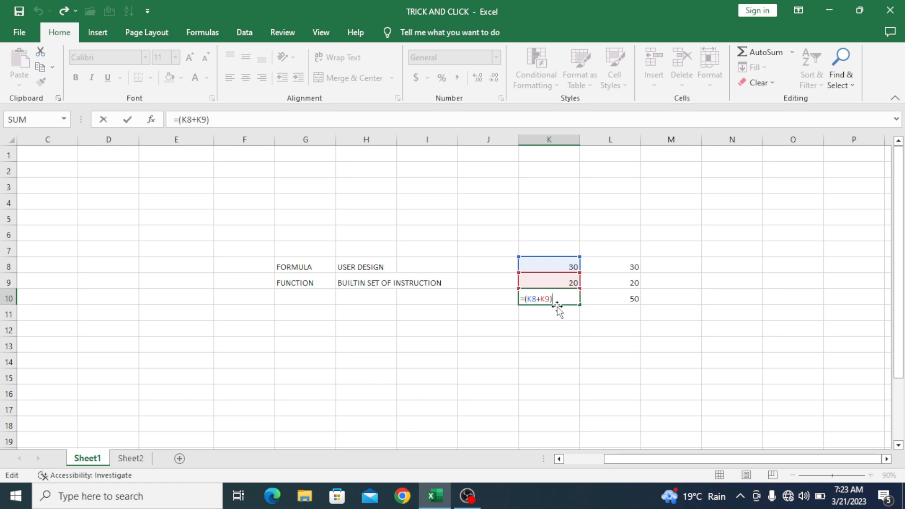
key("Return")
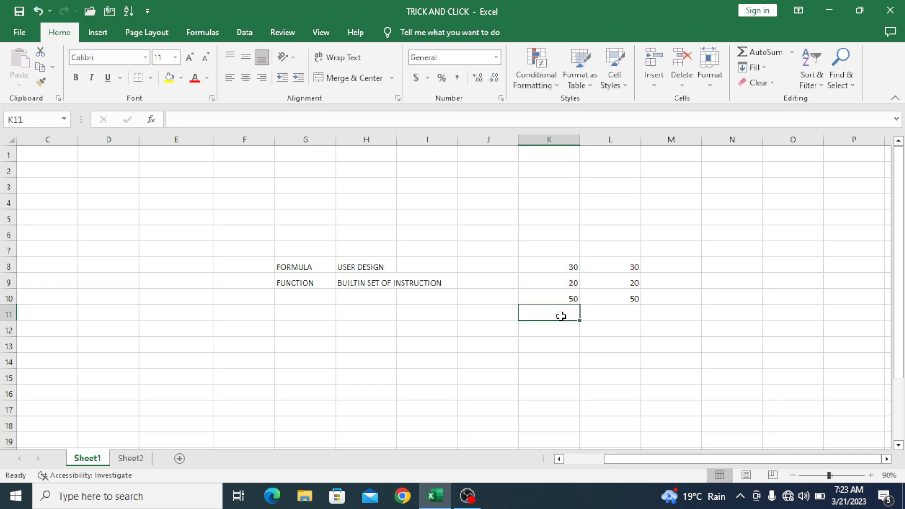
left_click(633, 299)
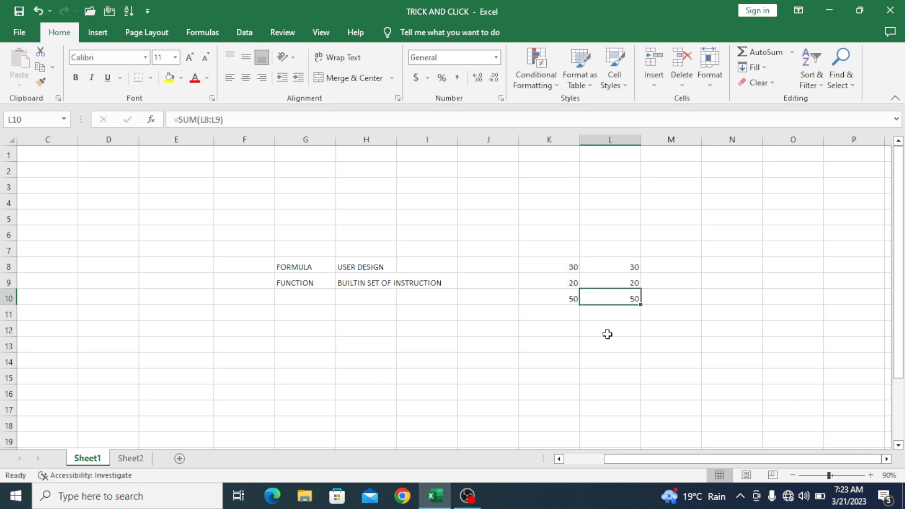
double_click(621, 298)
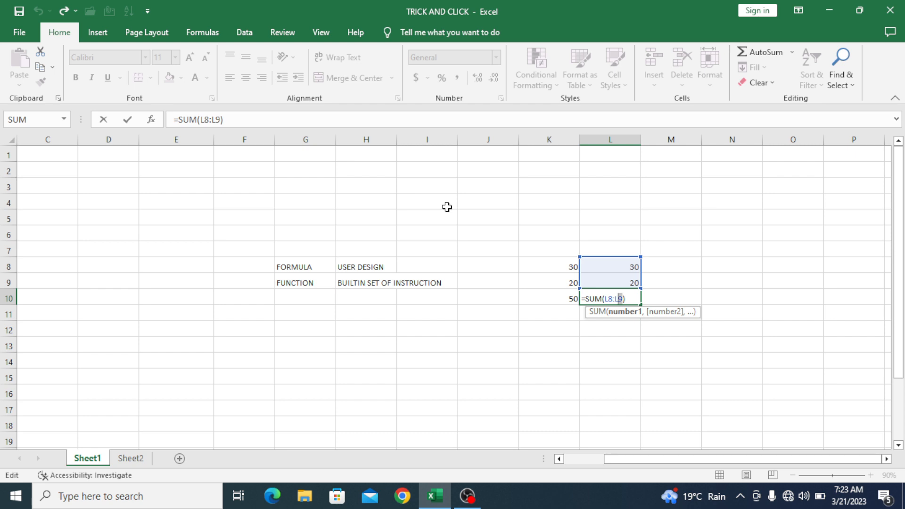
left_click(366, 344)
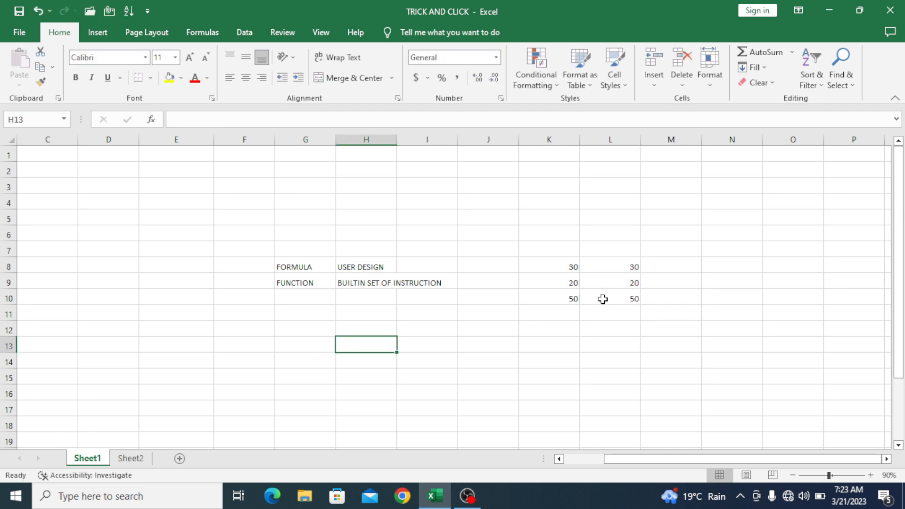
left_click(451, 319)
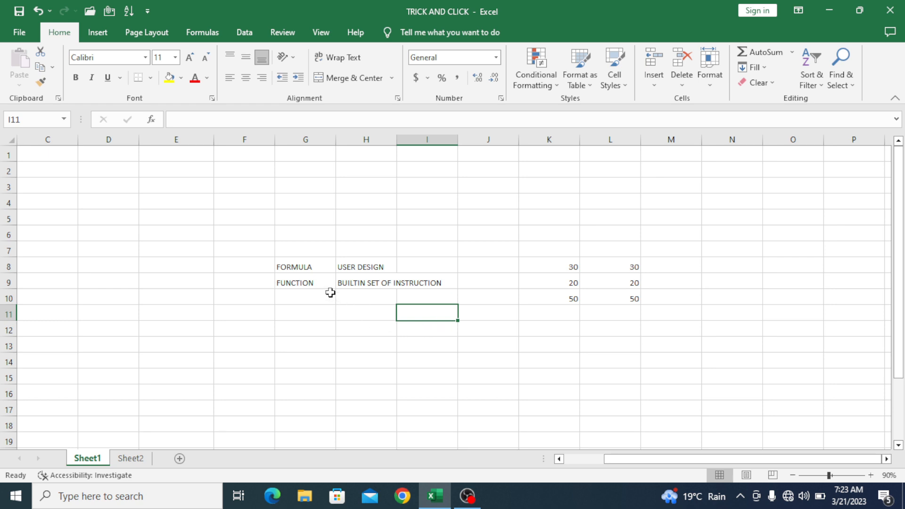
left_click(307, 283)
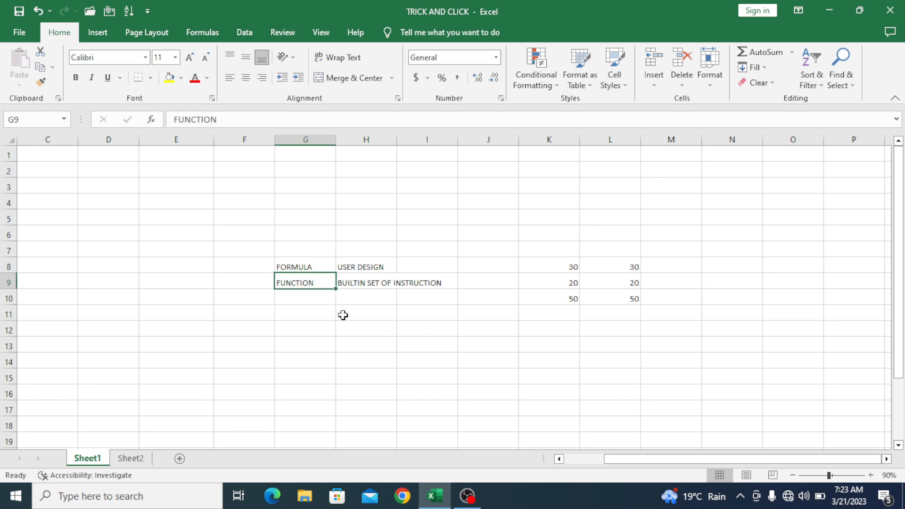
Step: Cut the range reference in L10's SUM function down so the cell reads =SUM(L)
left_click(616, 299)
key("alt+equal")
left_click(627, 297)
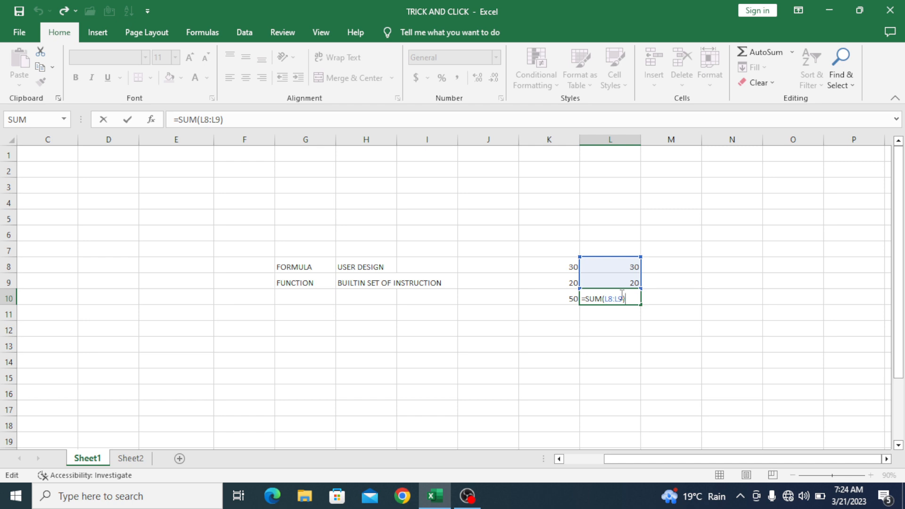
key("BackSpace")
key("BackSpace")
key("BackSpace")
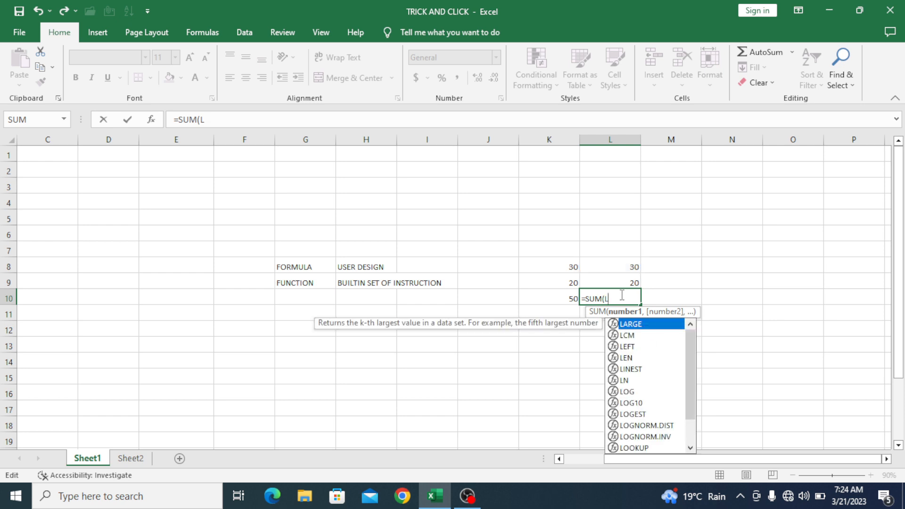
left_click(481, 375)
left_click(605, 300)
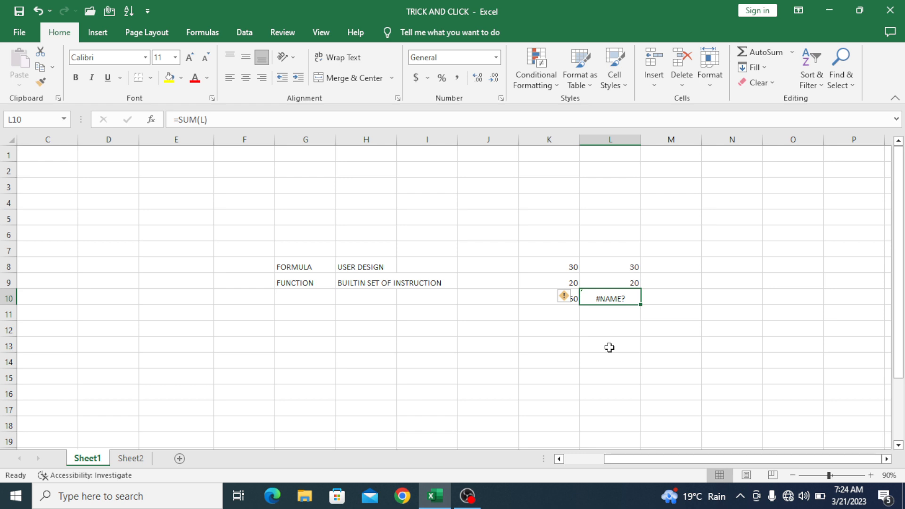
left_click(450, 314)
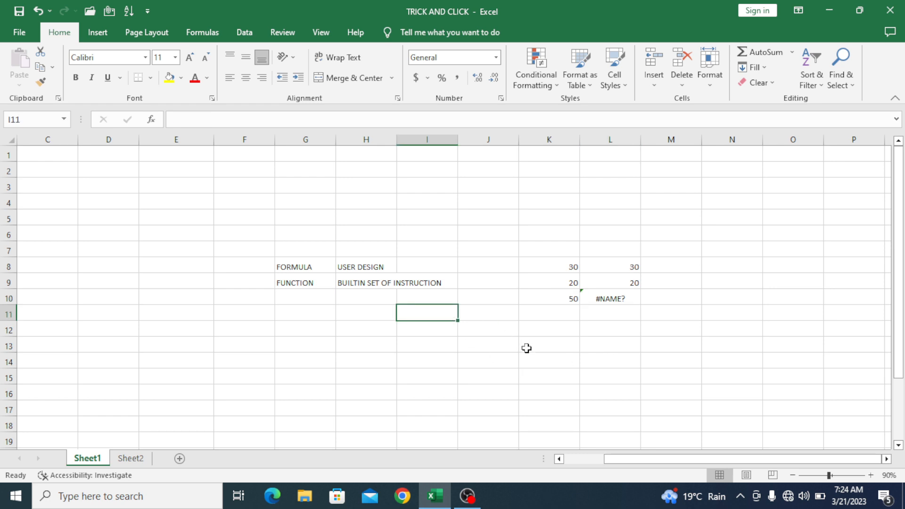
left_click(232, 295)
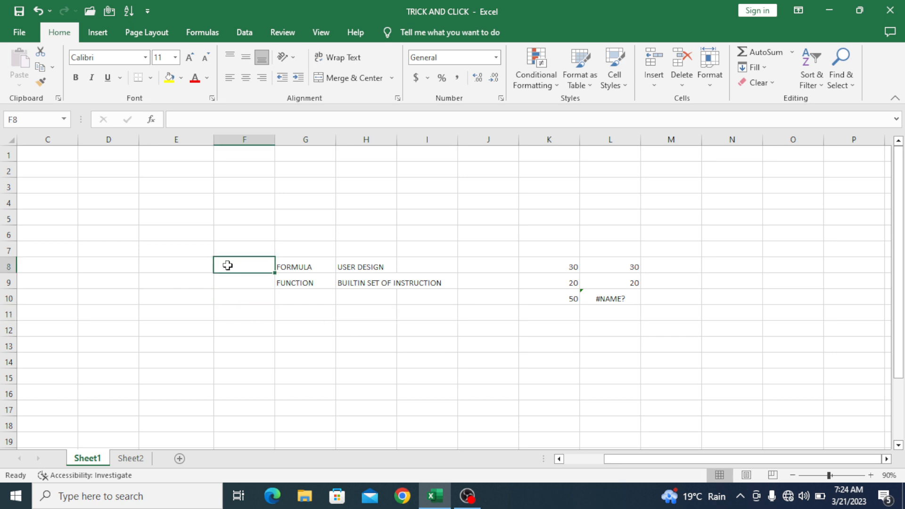
left_click(195, 288)
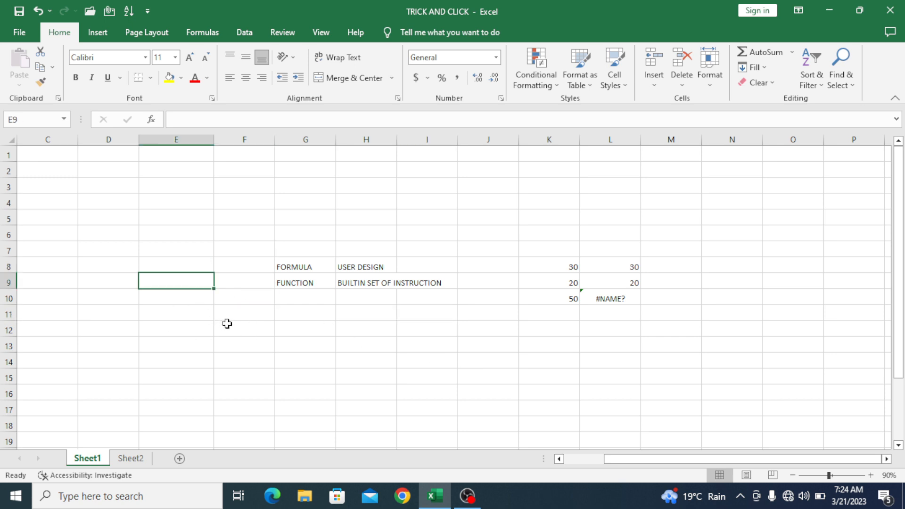
left_click(260, 181)
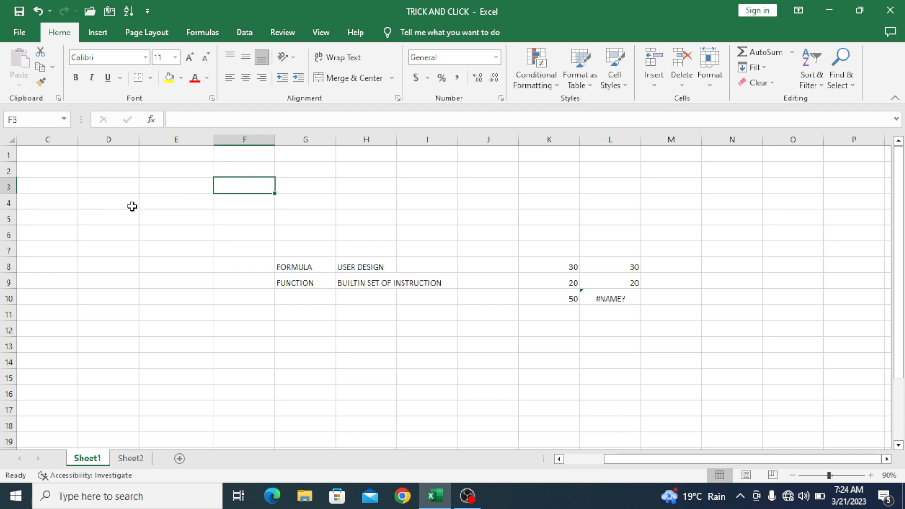
left_click(114, 260)
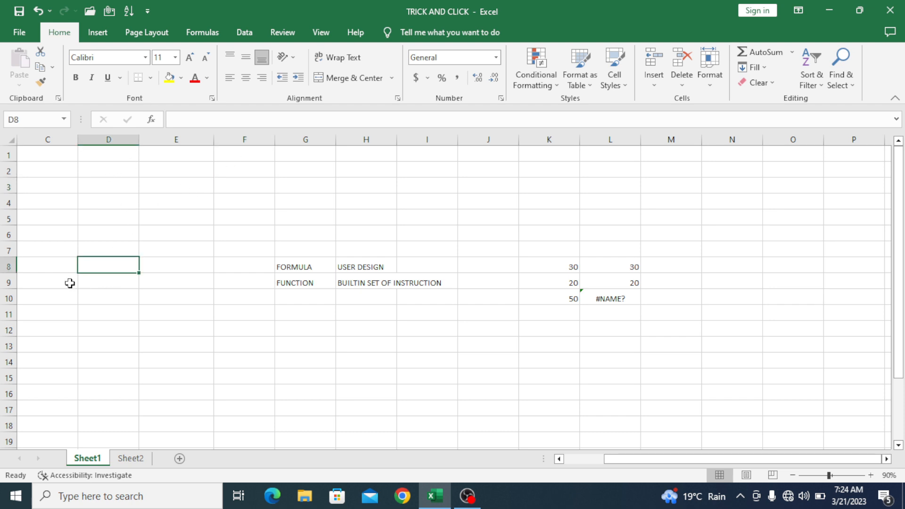
left_click(283, 347)
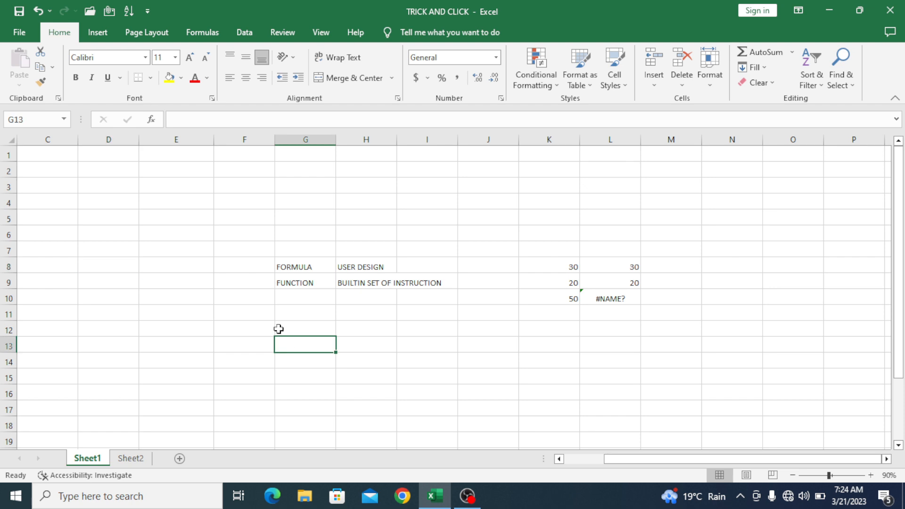